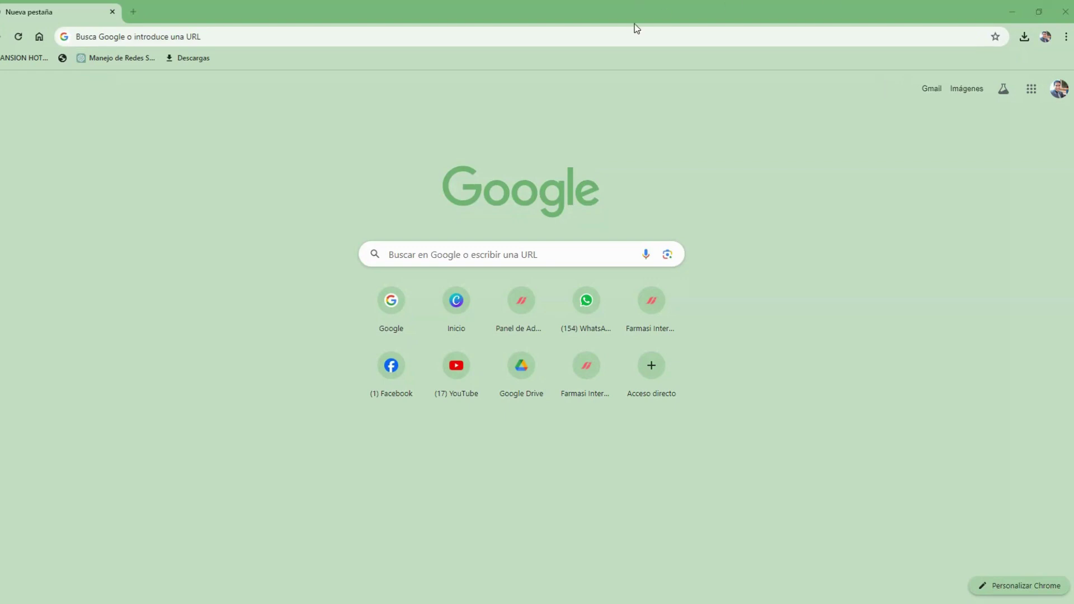
{"action": "left_click", "coordinate": [327, 33]}
{"action": "type", "text": "www."}
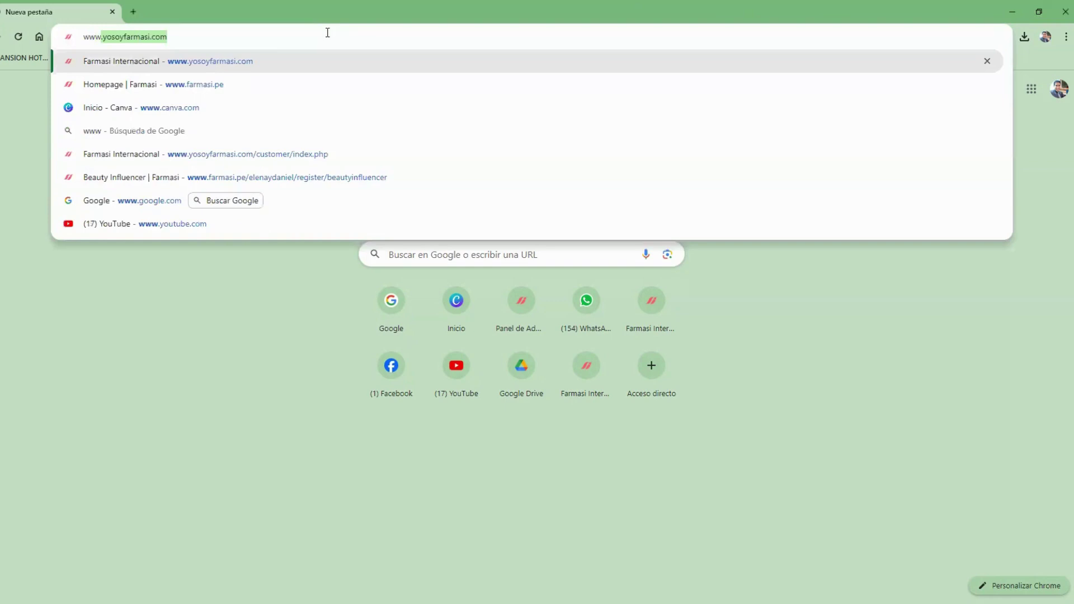
{"action": "type", "text": "fa"}
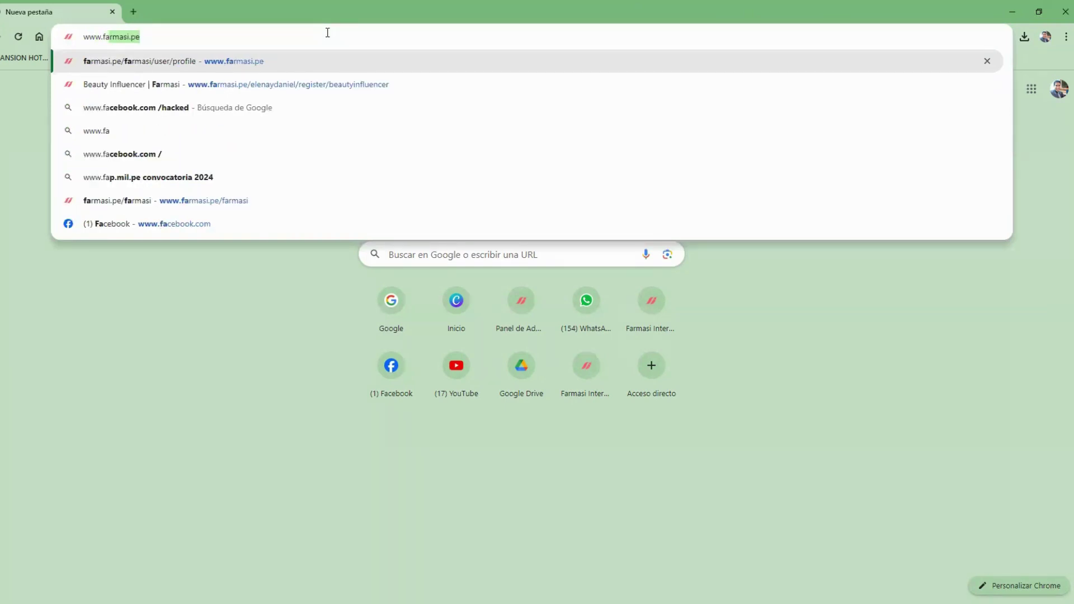
{"action": "key", "text": "Return"}
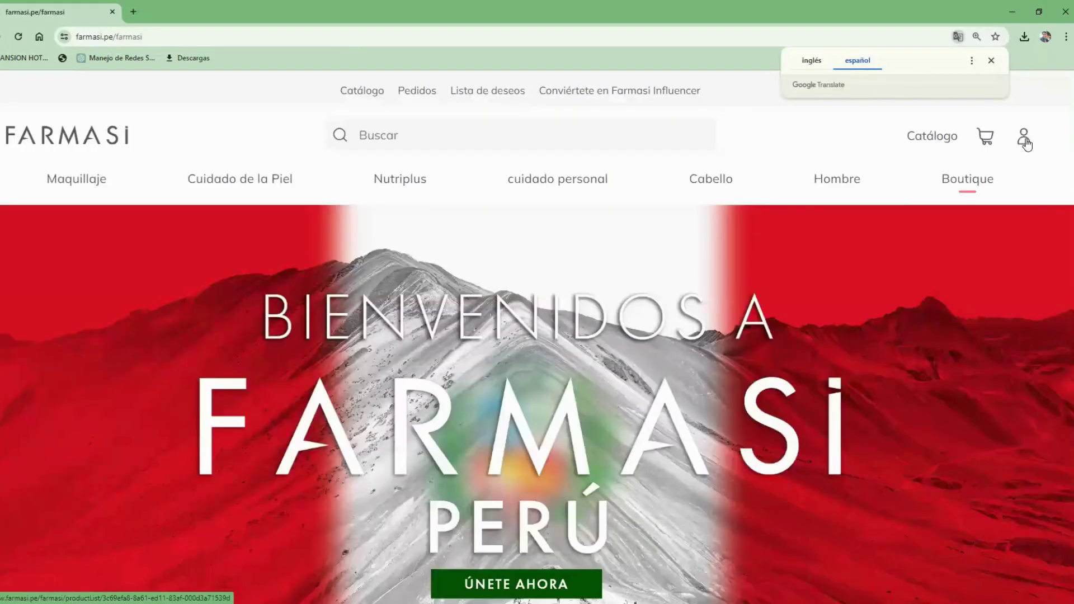
{"action": "left_click", "coordinate": [1024, 135]}
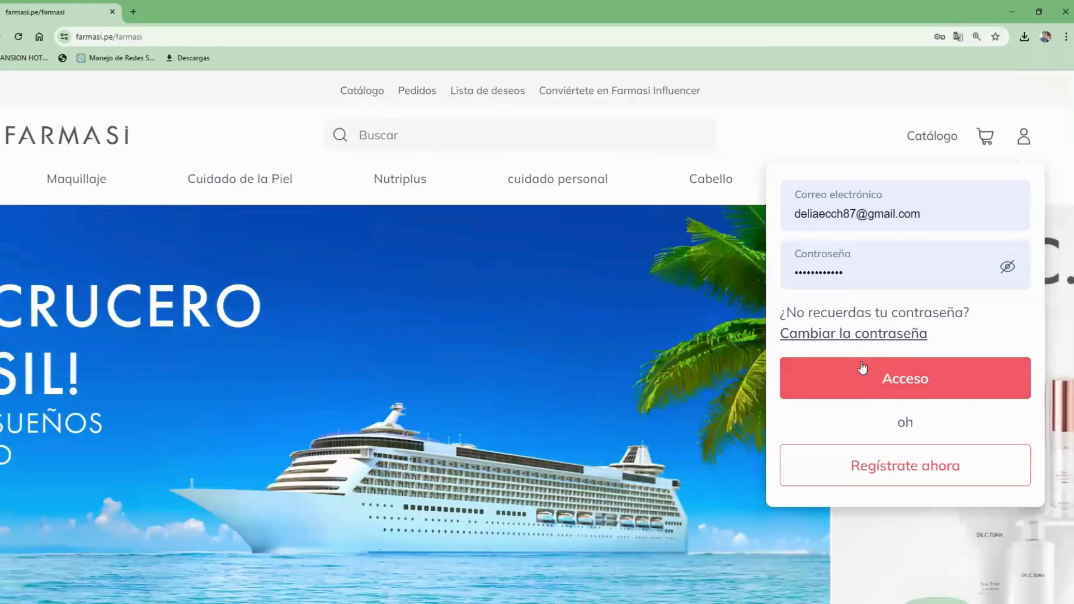
{"action": "left_click", "coordinate": [889, 383]}
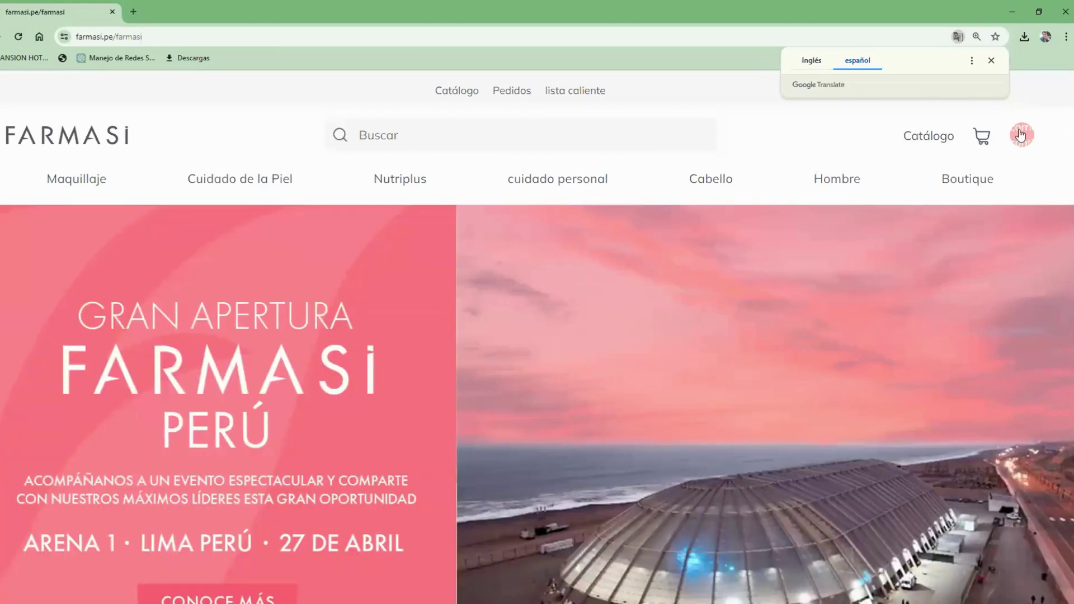
Step: Go to Perfil from the avatar menu and select the Inscribirse link under Su sitio web personal
{"action": "left_click", "coordinate": [1020, 134]}
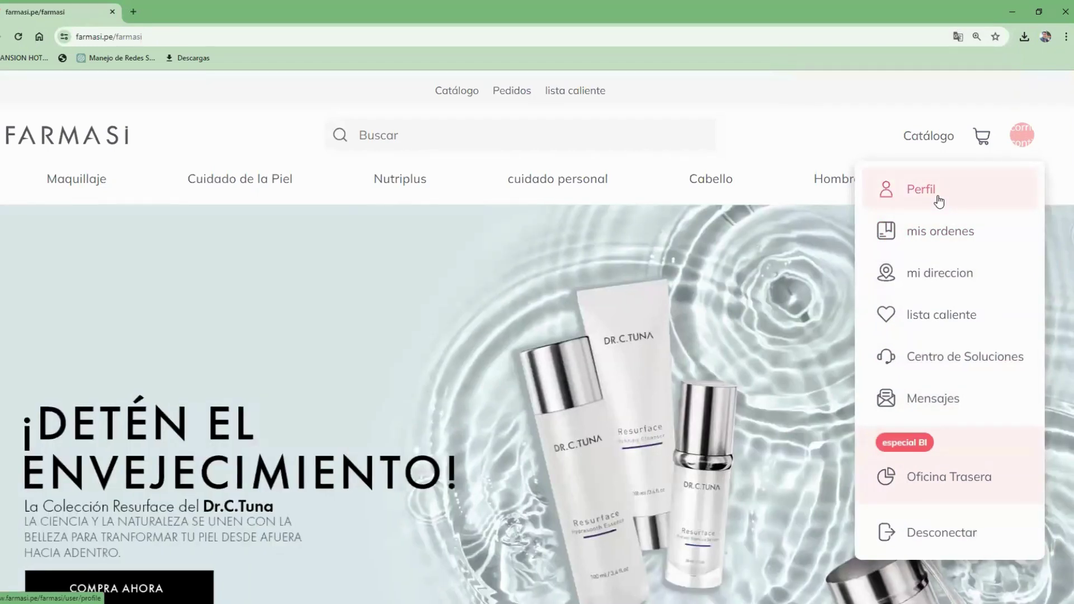
{"action": "left_click", "coordinate": [939, 201]}
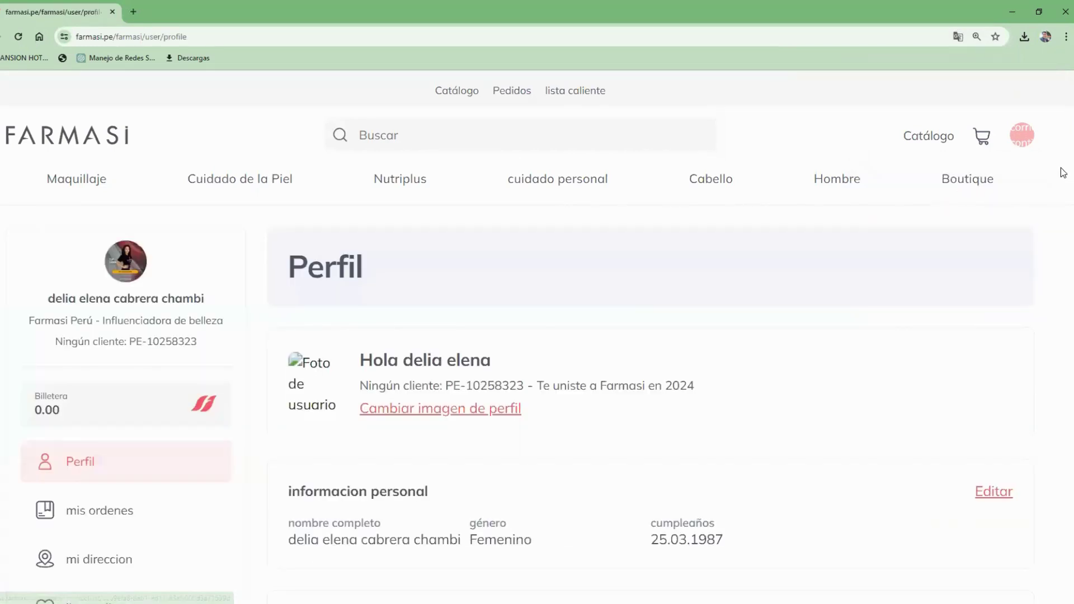
{"action": "scroll", "coordinate": [1063, 238], "scroll_direction": "down", "scroll_amount": 6}
{"action": "scroll", "coordinate": [1063, 278], "scroll_direction": "down", "scroll_amount": 9}
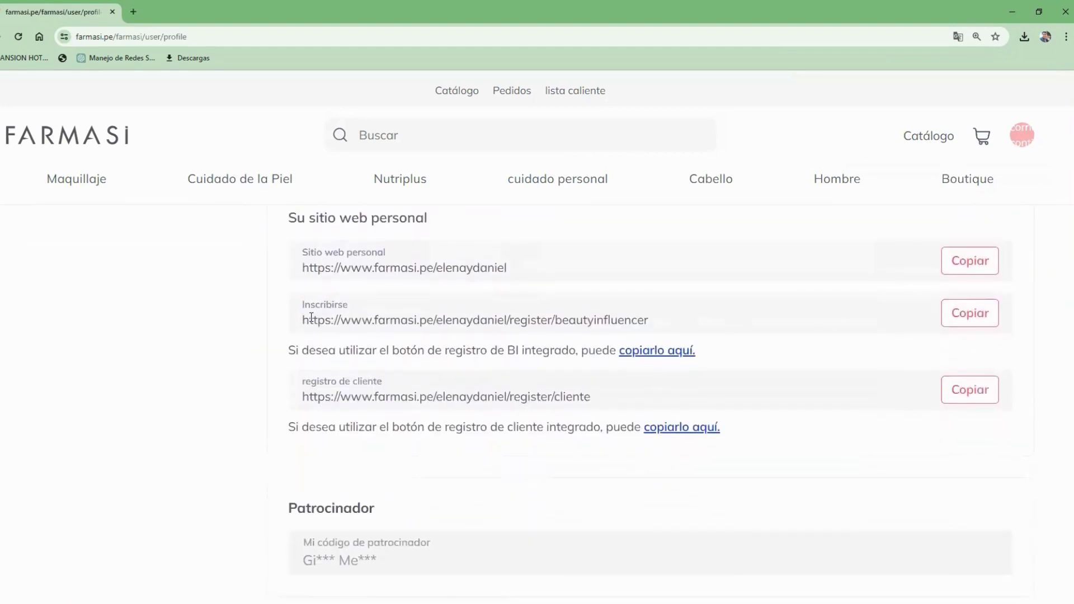
{"action": "left_click_drag", "start_coordinate": [466, 330], "coordinate": [719, 329]}
{"action": "left_click_drag", "start_coordinate": [302, 317], "coordinate": [662, 319]}
{"action": "key", "text": "ctrl+c"}
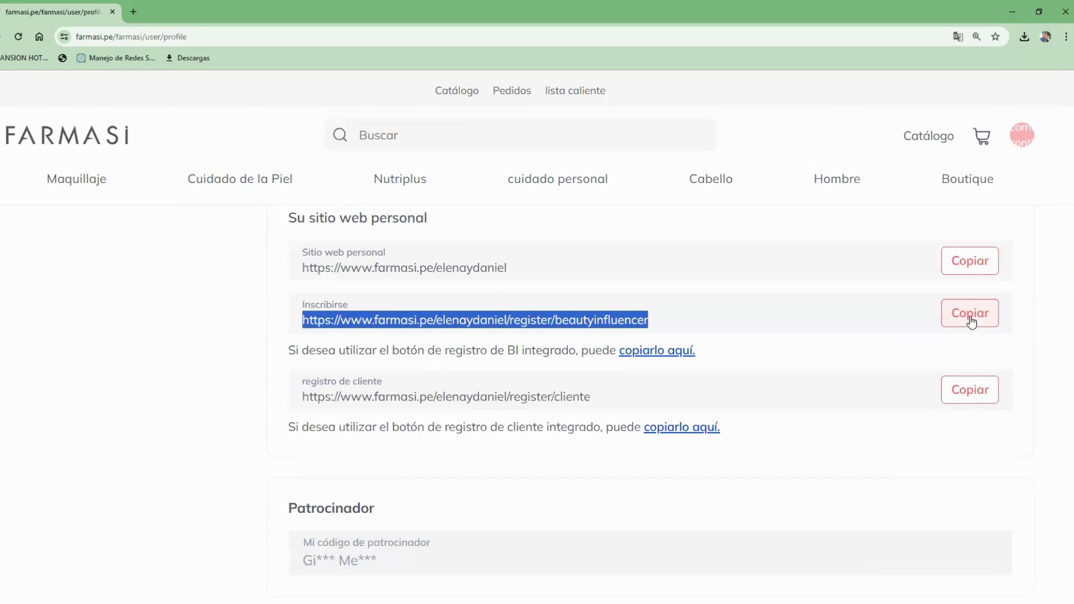
Step: Log out via Desconectar and load the copied registration link in a new tab
{"action": "left_click", "coordinate": [1022, 137]}
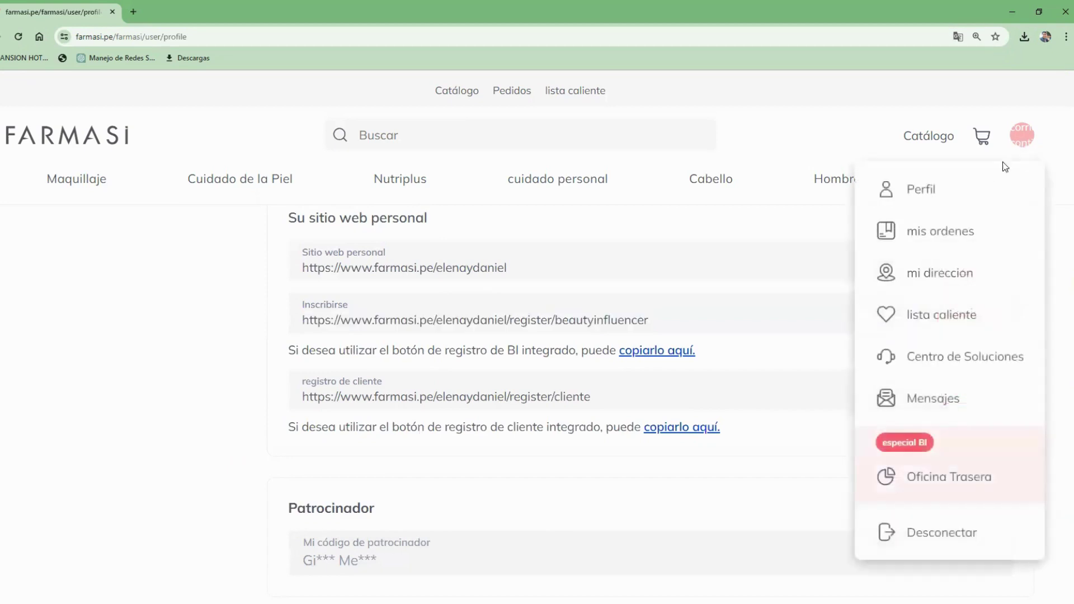
{"action": "left_click", "coordinate": [928, 530]}
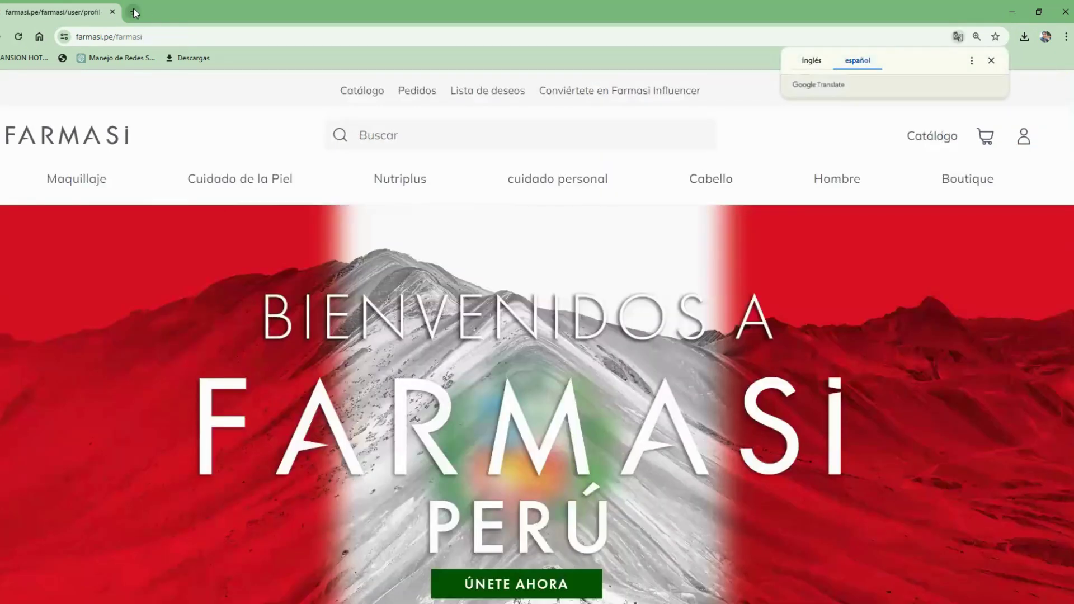
{"action": "left_click", "coordinate": [134, 11]}
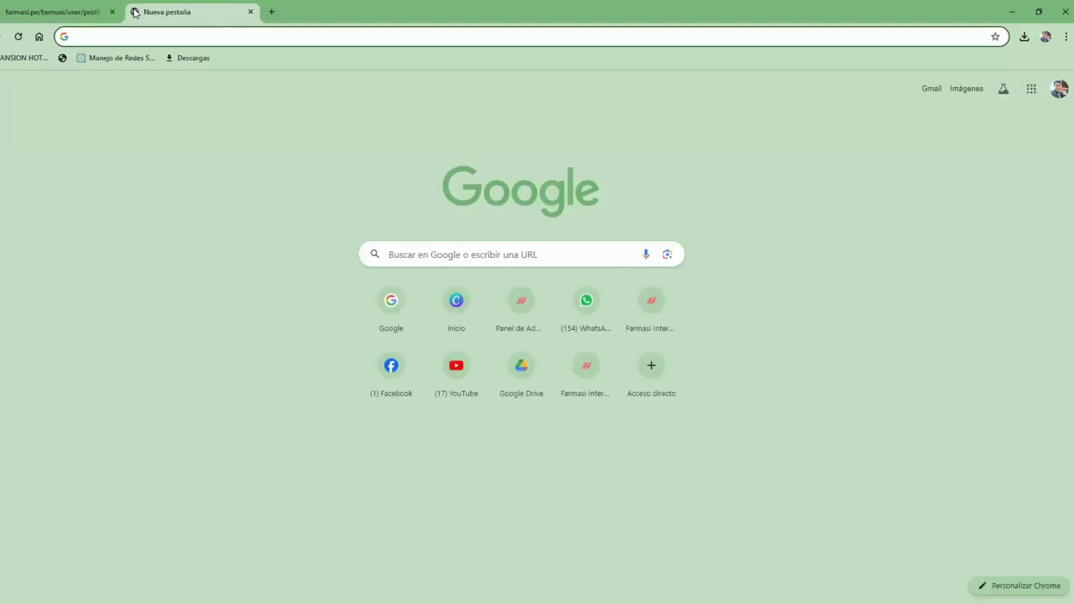
{"action": "key", "text": "ctrl+v"}
{"action": "key", "text": "Return"}
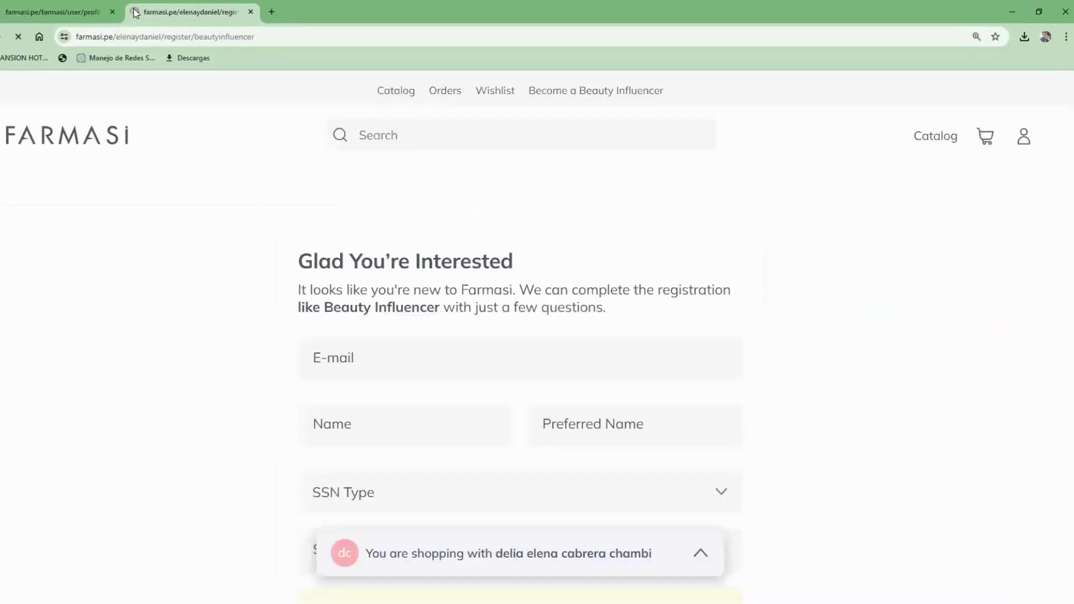
Step: Close the old profile tab and review the beauty influencer registration form
{"action": "left_click", "coordinate": [113, 12]}
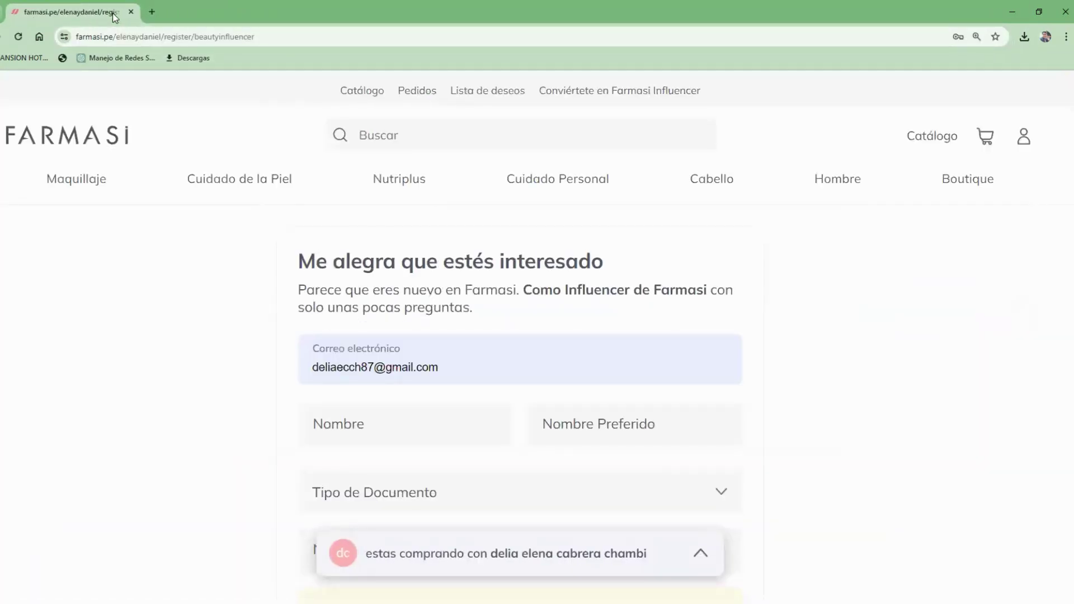
{"action": "scroll", "coordinate": [1063, 171], "scroll_direction": "down", "scroll_amount": 12}
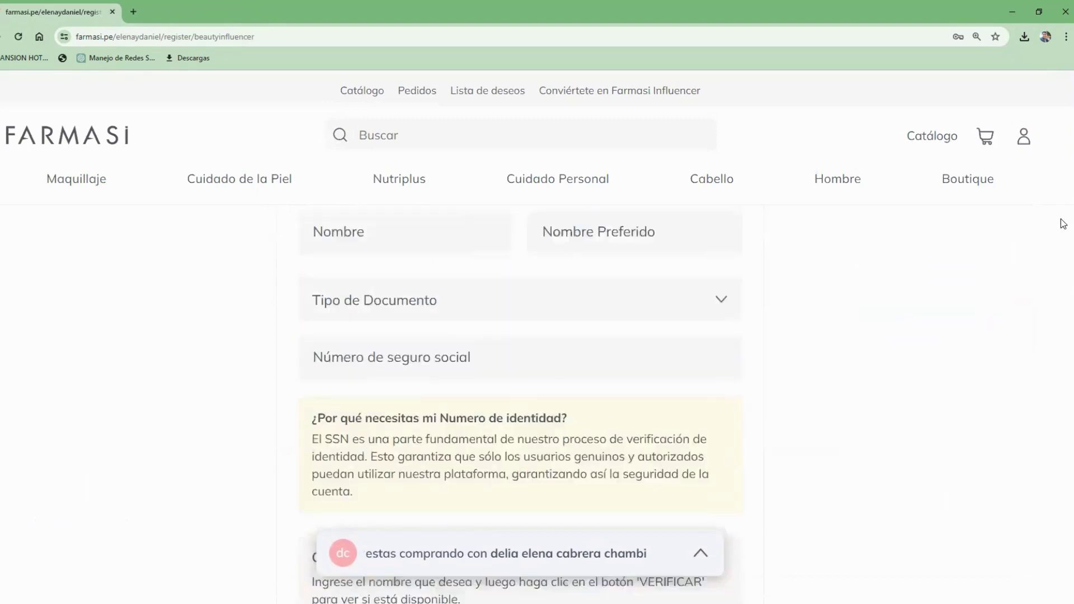
{"action": "scroll", "coordinate": [1063, 322], "scroll_direction": "up", "scroll_amount": 10}
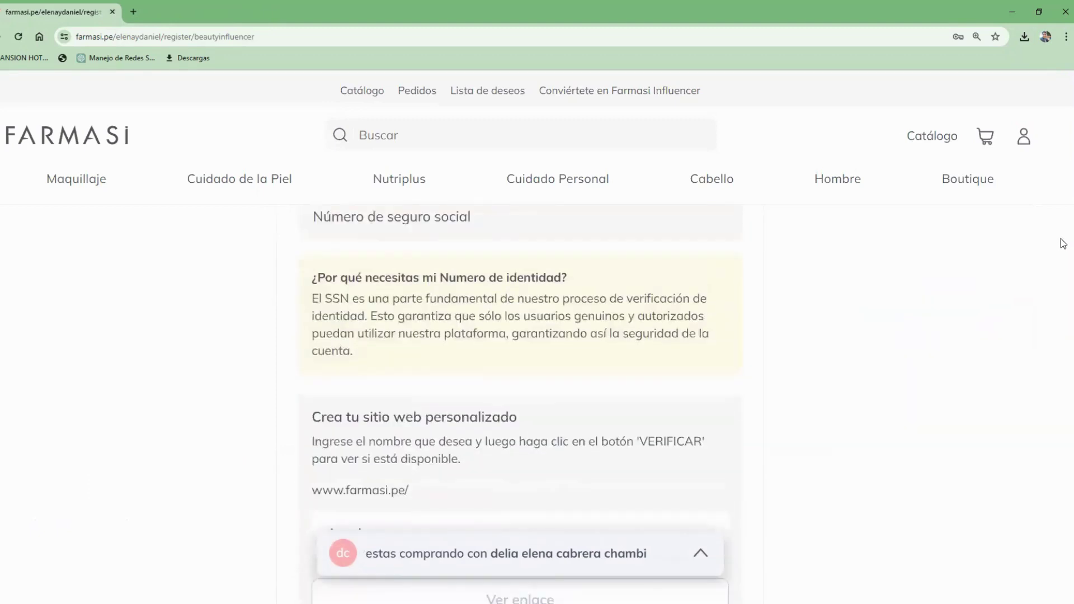
{"action": "scroll", "coordinate": [1062, 199], "scroll_direction": "down", "scroll_amount": 2}
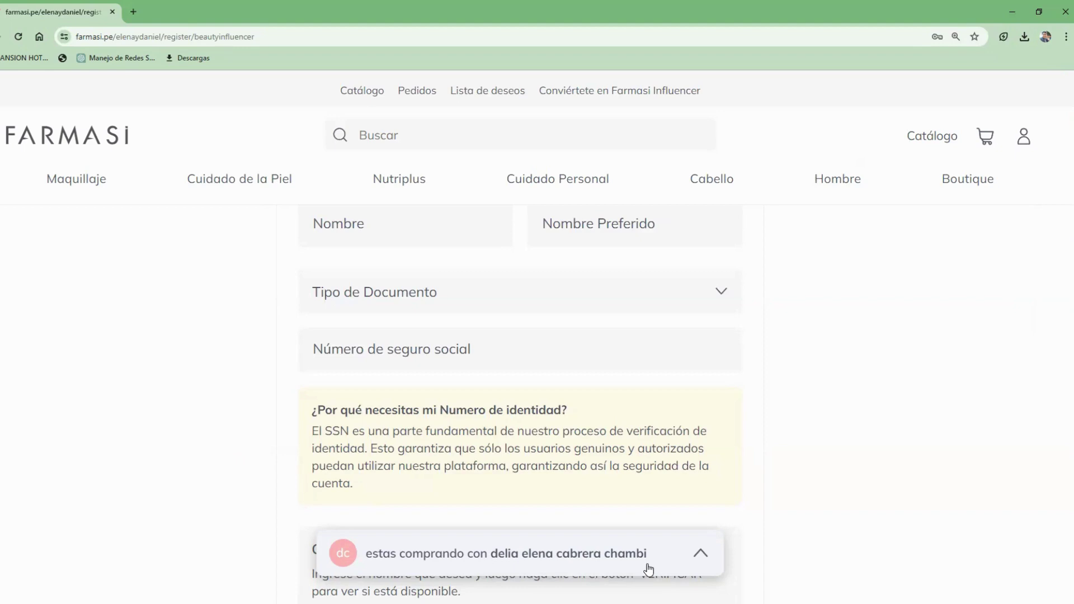
{"action": "scroll", "coordinate": [1061, 231], "scroll_direction": "up", "scroll_amount": 3}
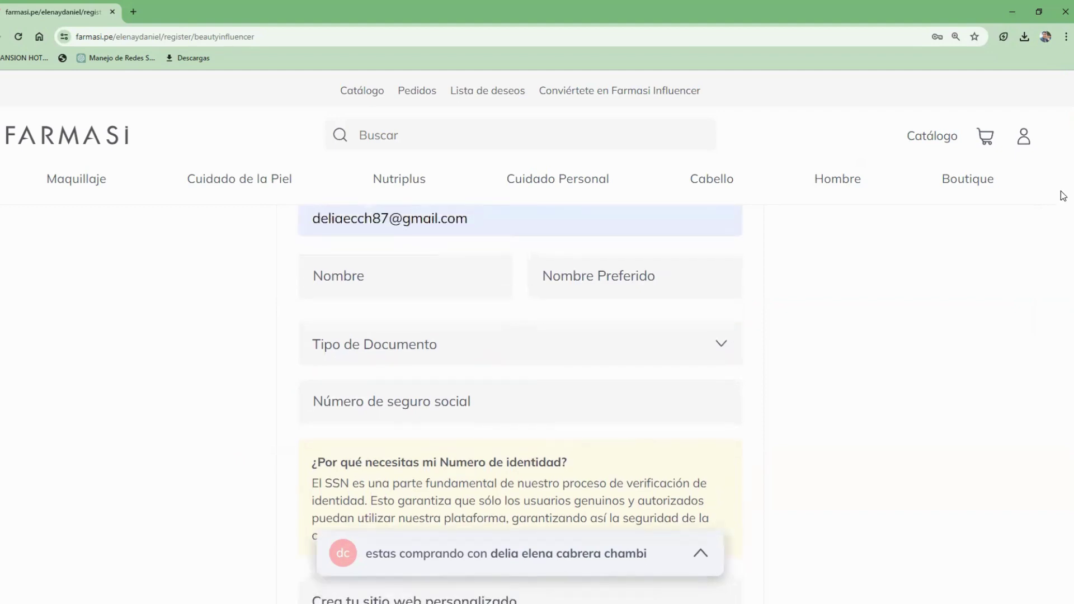
Step: Replace the prefilled Correo electrónico with the new e-mail address
{"action": "triple_click", "coordinate": [473, 351]}
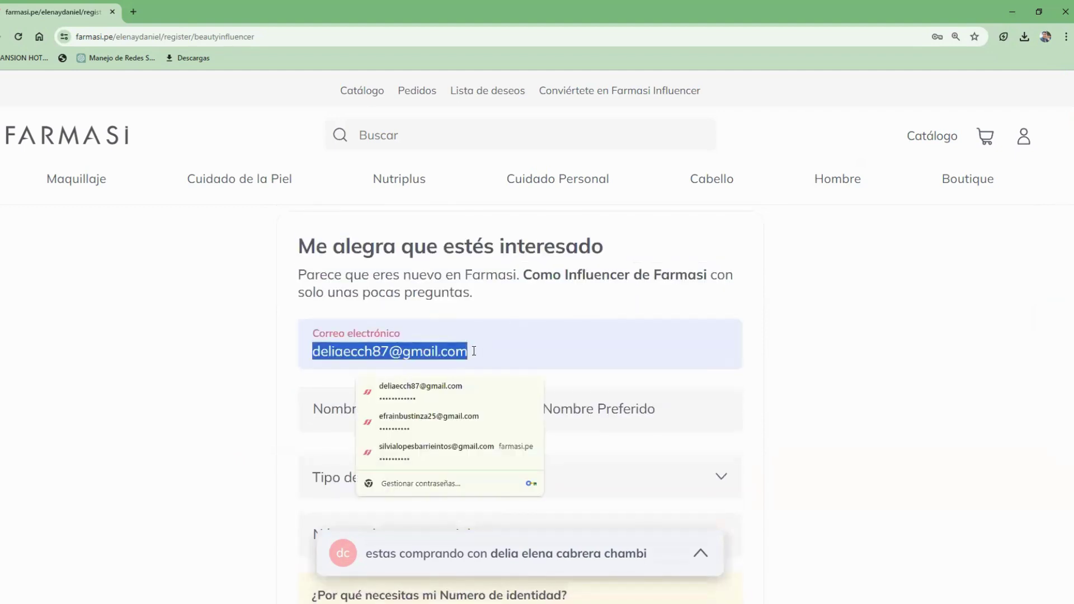
{"action": "key", "text": "BackSpace"}
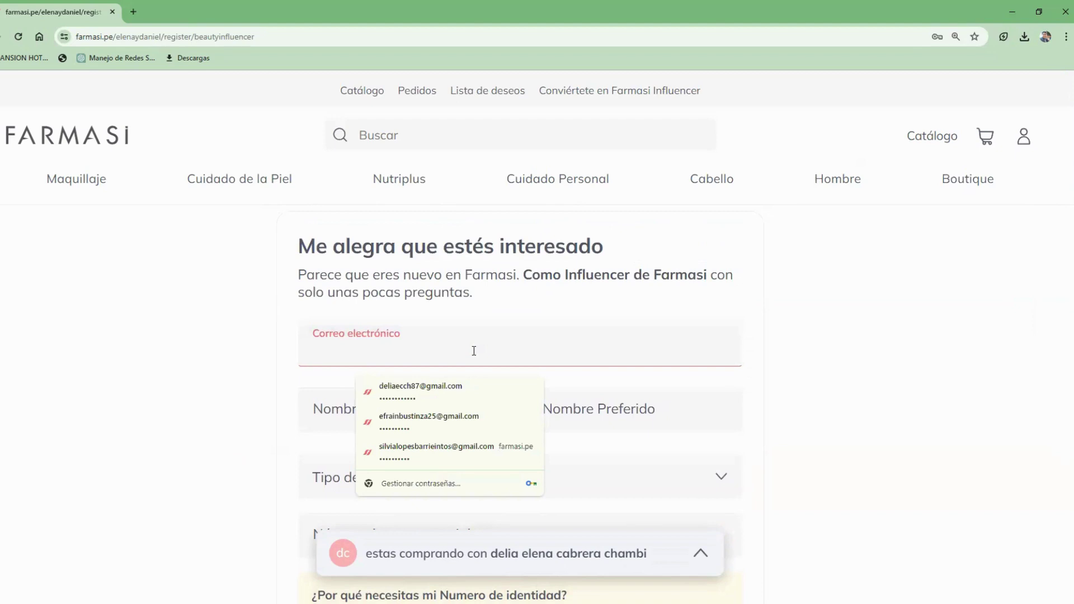
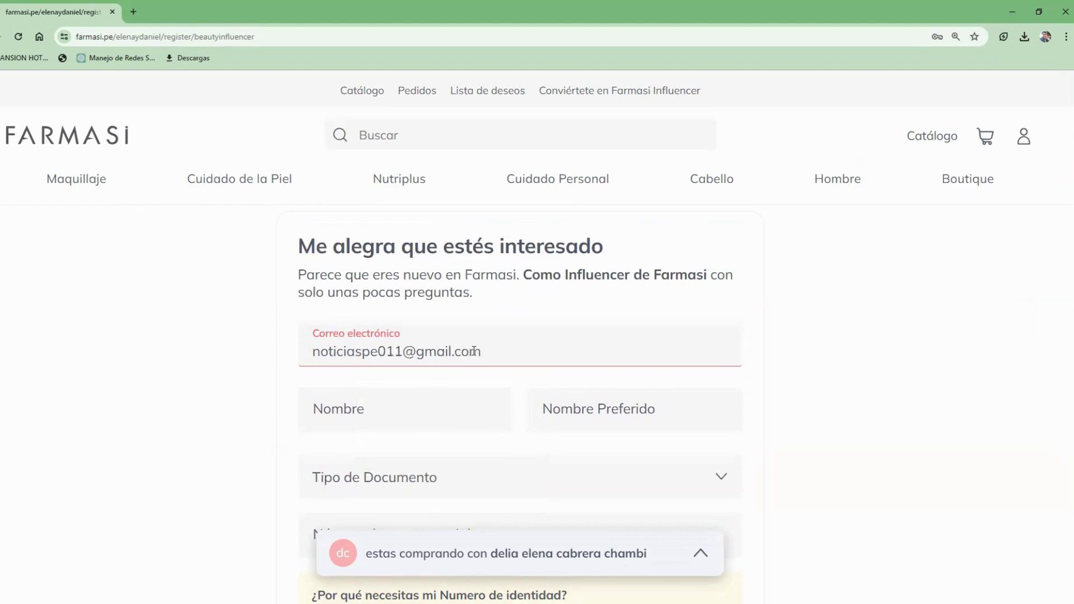
Step: Enter the person's first name in Nombre and their surnames in Nombre Preferido
{"action": "left_click", "coordinate": [420, 424]}
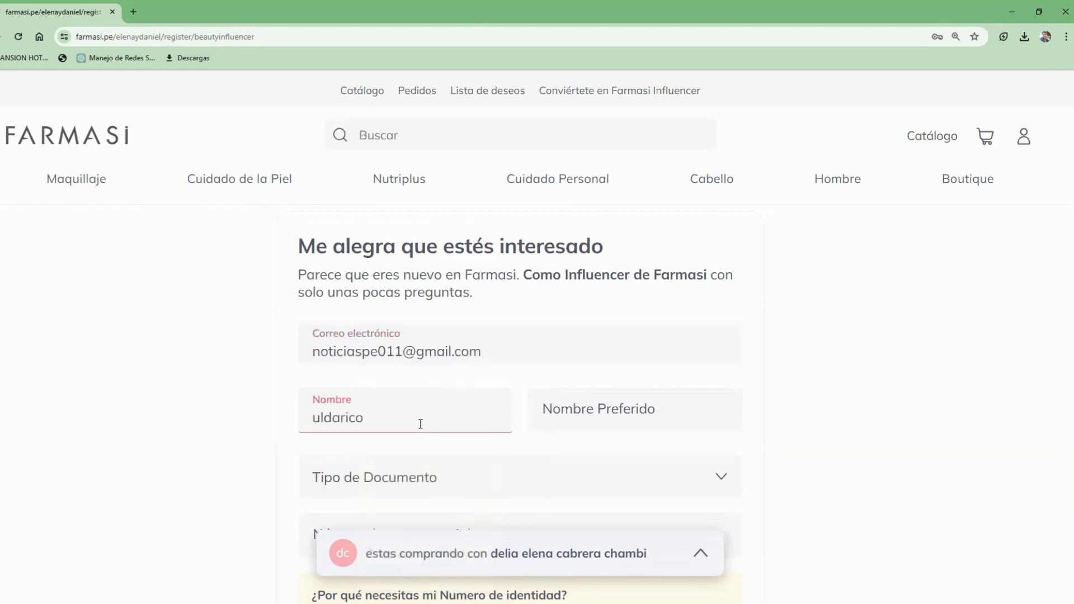
{"action": "left_click", "coordinate": [586, 424]}
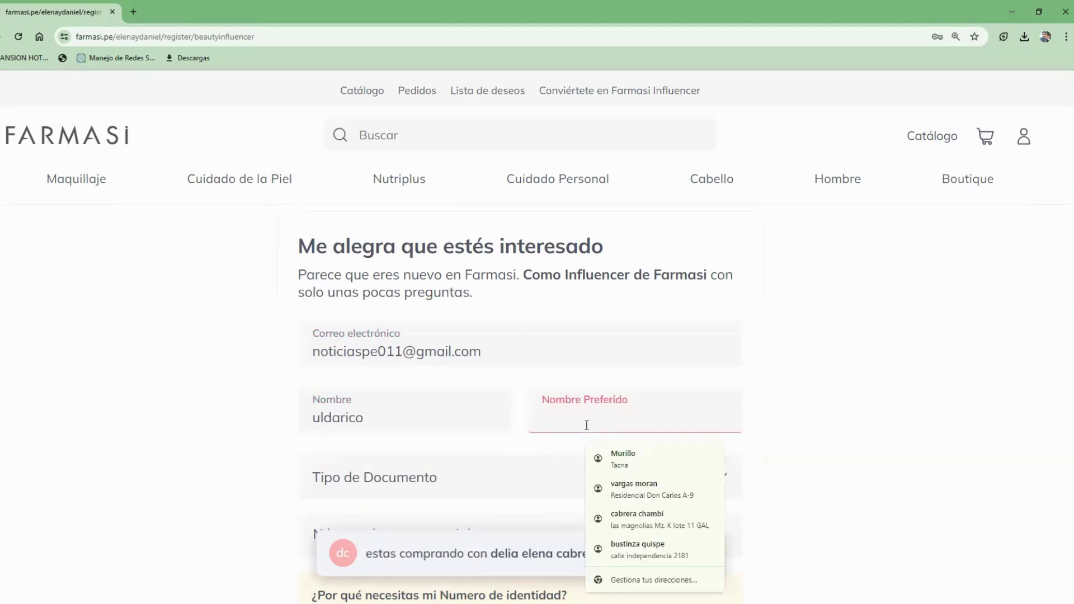
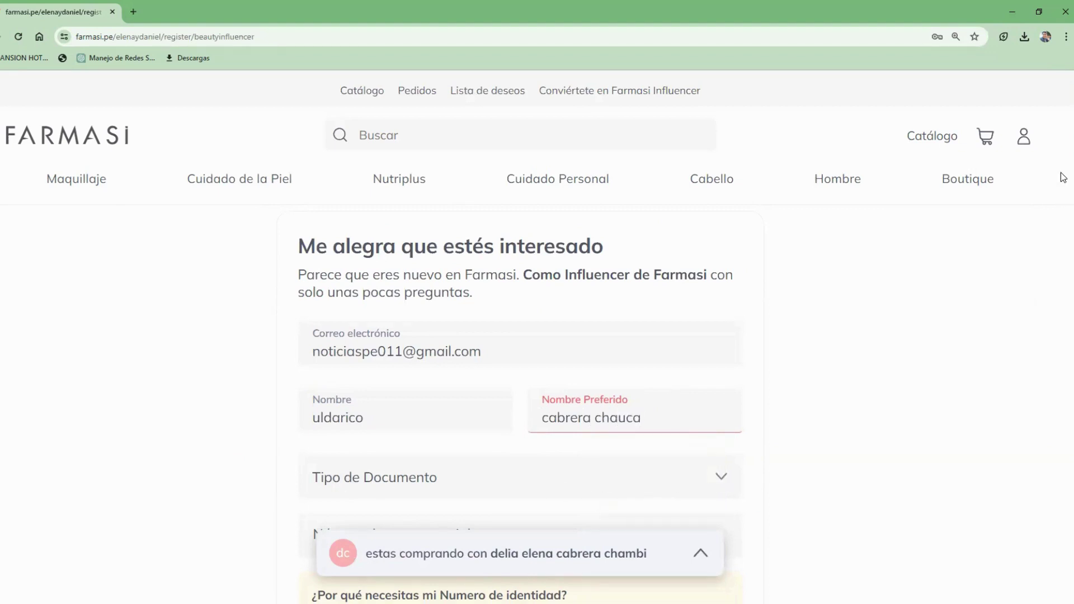
{"action": "scroll", "coordinate": [1063, 185], "scroll_direction": "down", "scroll_amount": 3}
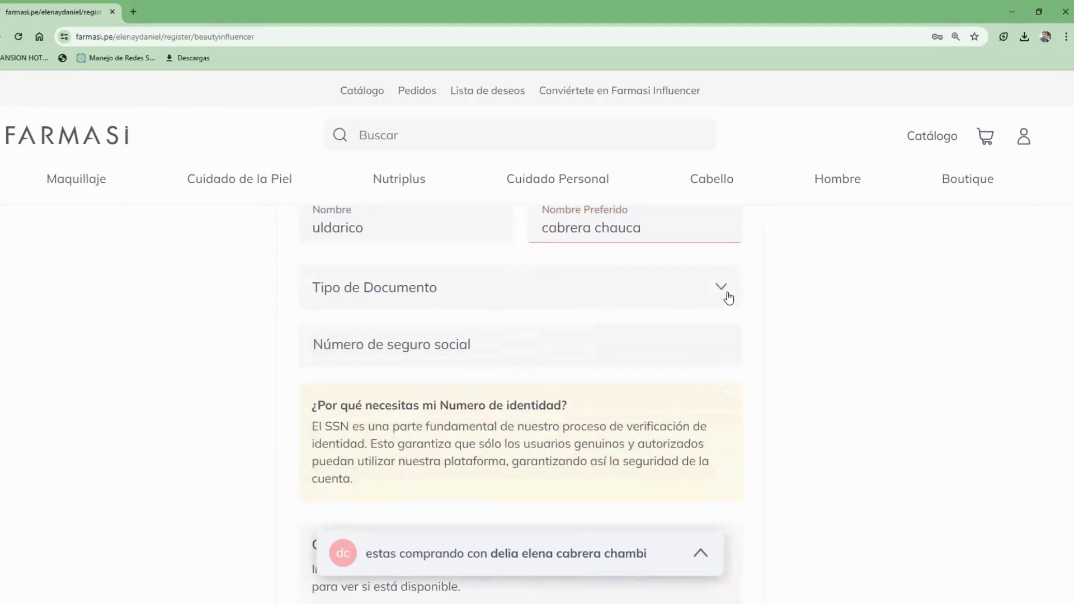
Step: Choose DNI as Tipo de Documento and enter the identity document number
{"action": "left_click", "coordinate": [728, 298]}
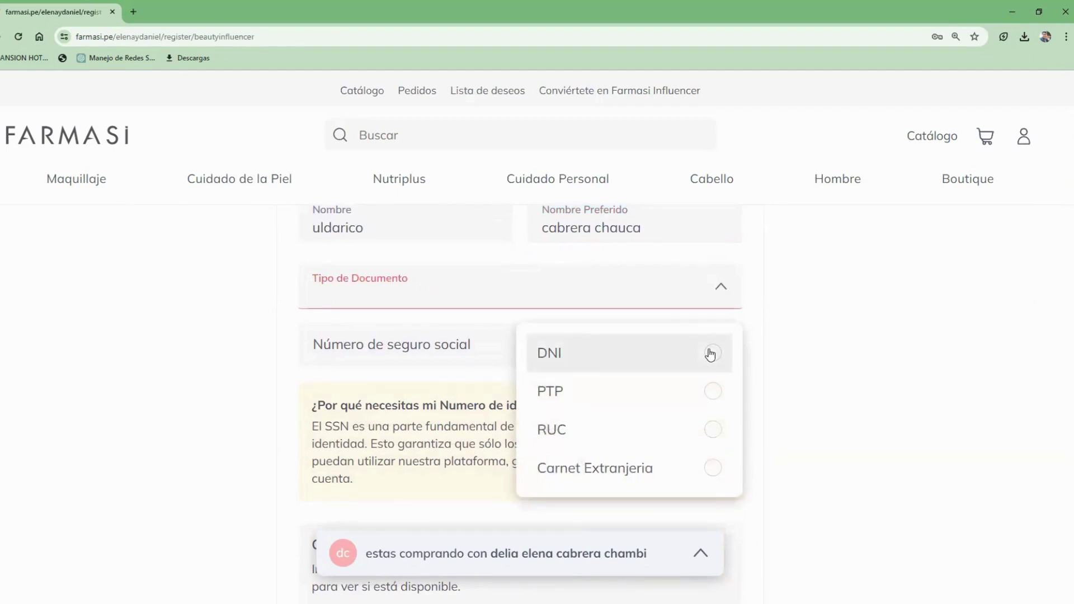
{"action": "left_click", "coordinate": [710, 354]}
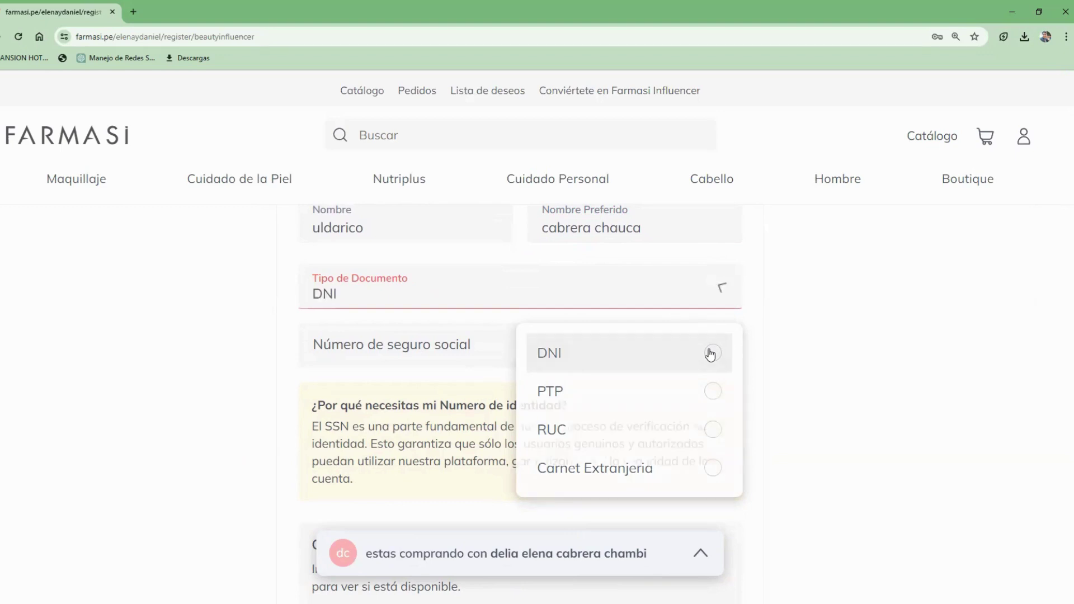
{"action": "left_click", "coordinate": [437, 341]}
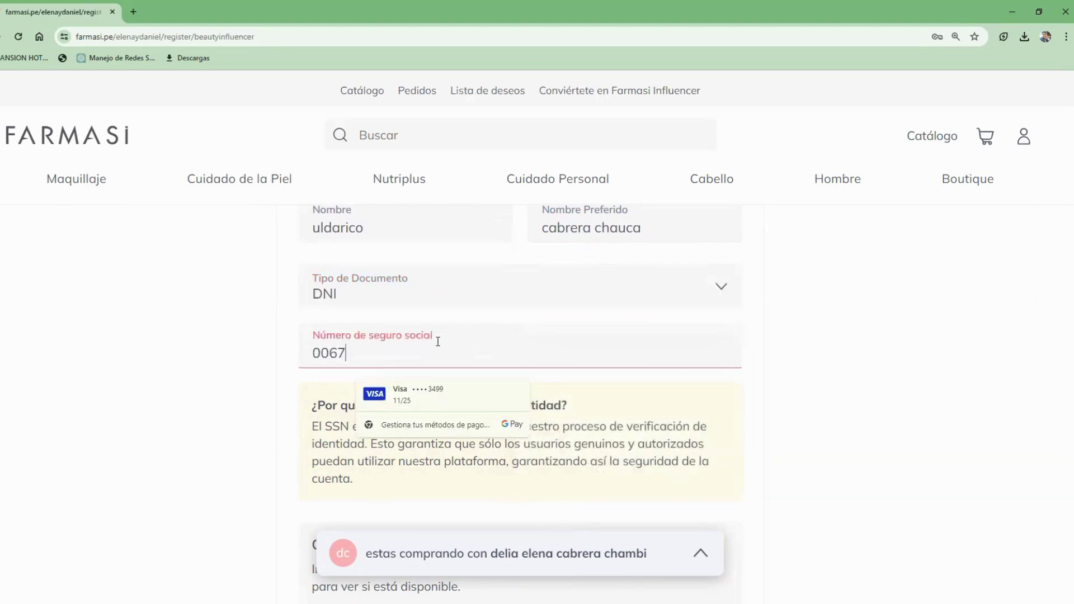
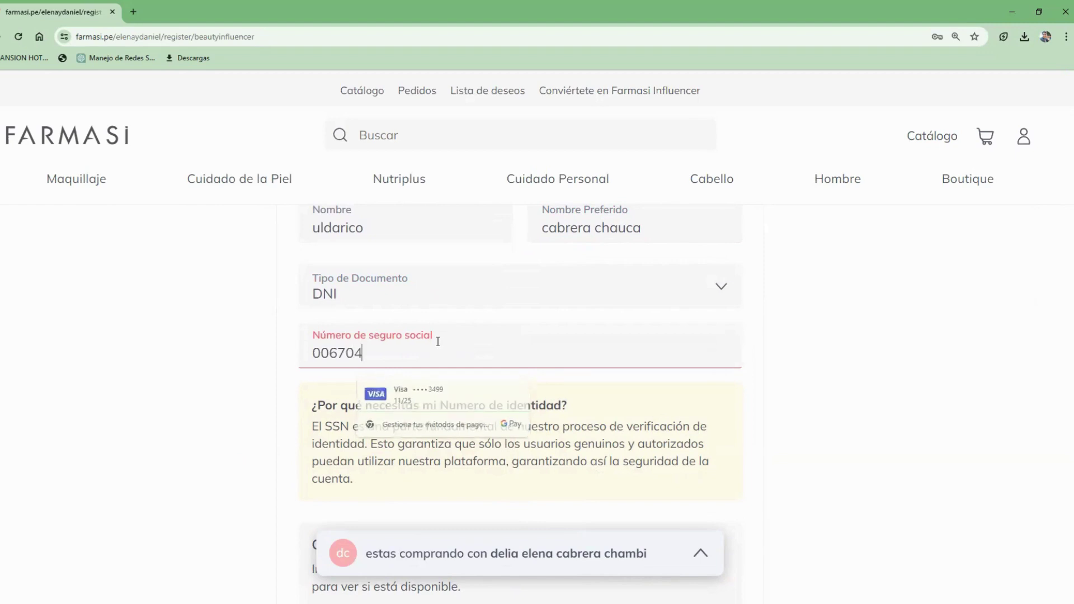
{"action": "left_click", "coordinate": [814, 433]}
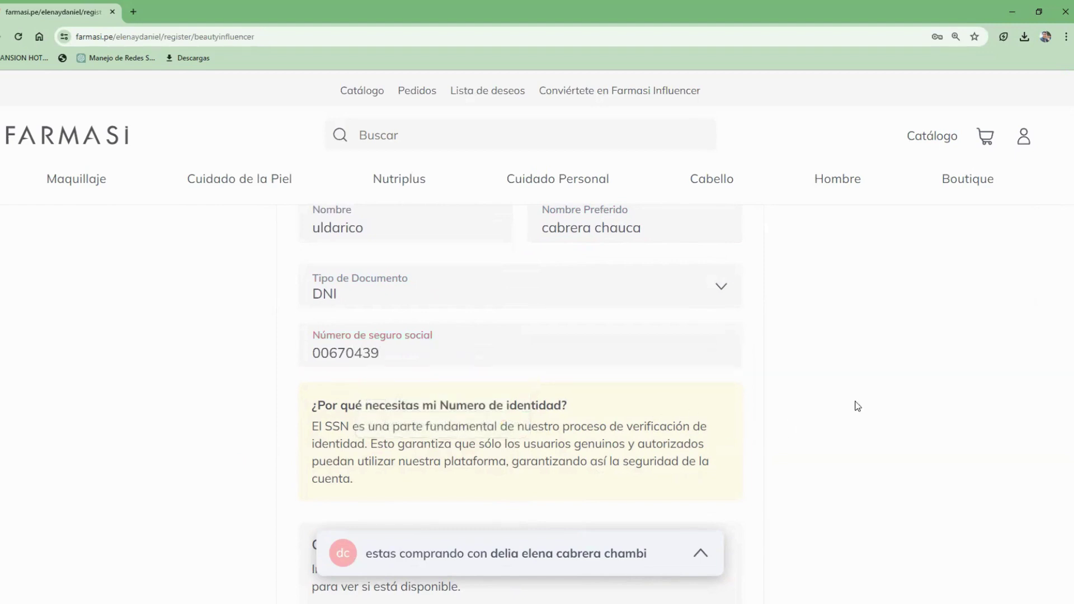
{"action": "scroll", "coordinate": [1062, 149], "scroll_direction": "down", "scroll_amount": 5}
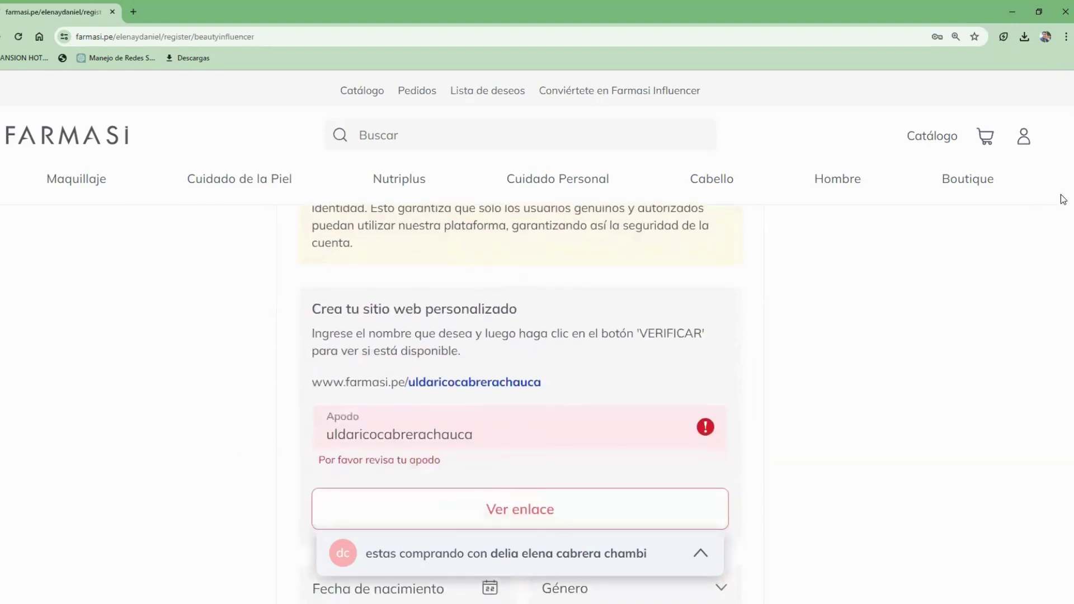
Step: Verify the Apodo for the personalized website using Ver enlace
{"action": "scroll", "coordinate": [1063, 213], "scroll_direction": "down", "scroll_amount": 1}
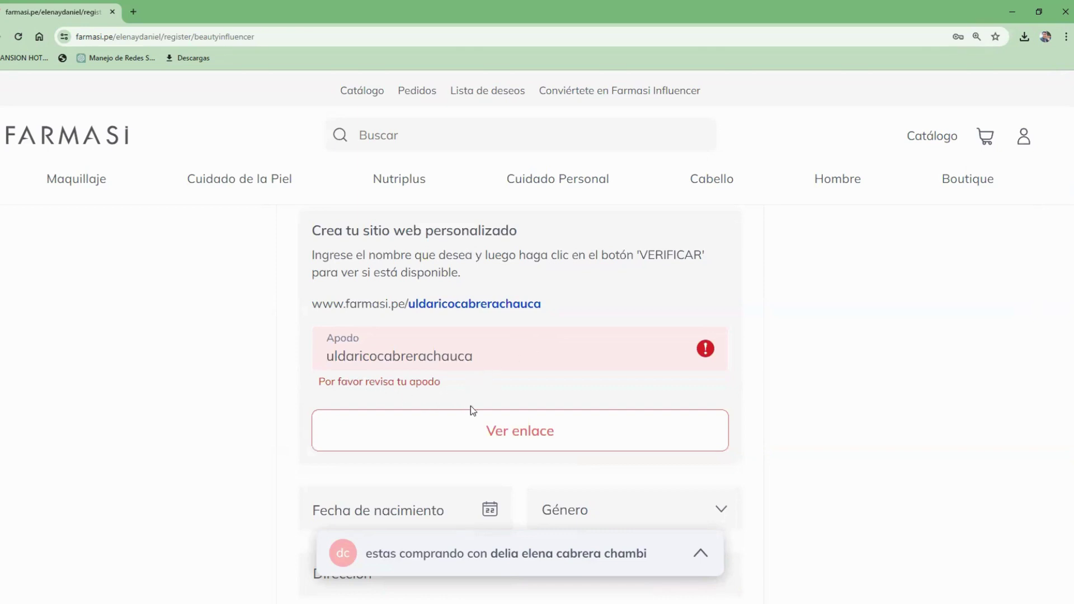
{"action": "left_click", "coordinate": [499, 432]}
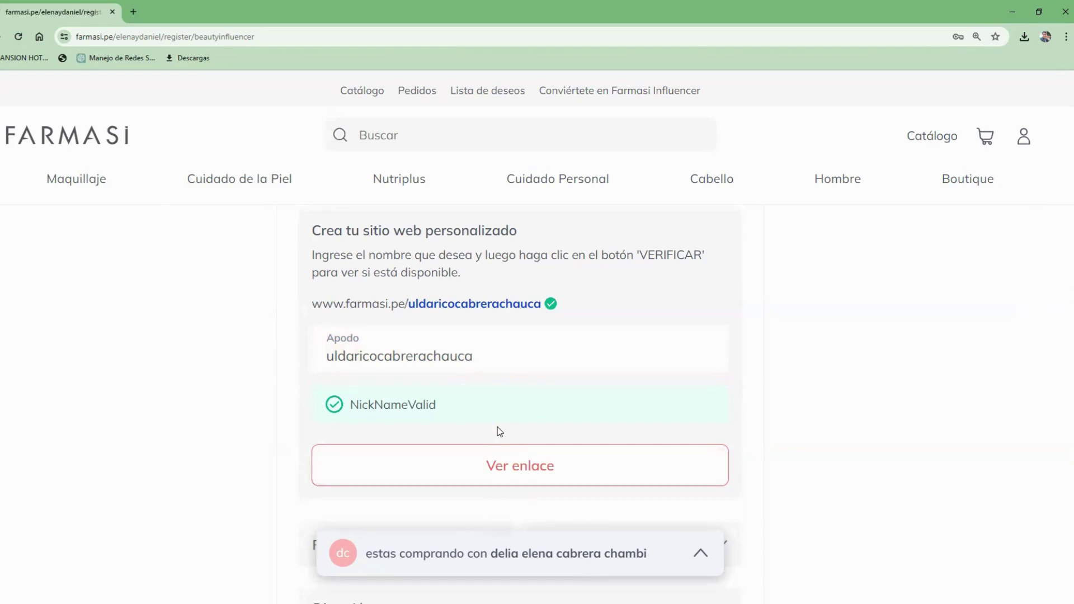
{"action": "scroll", "coordinate": [1061, 225], "scroll_direction": "down", "scroll_amount": 2}
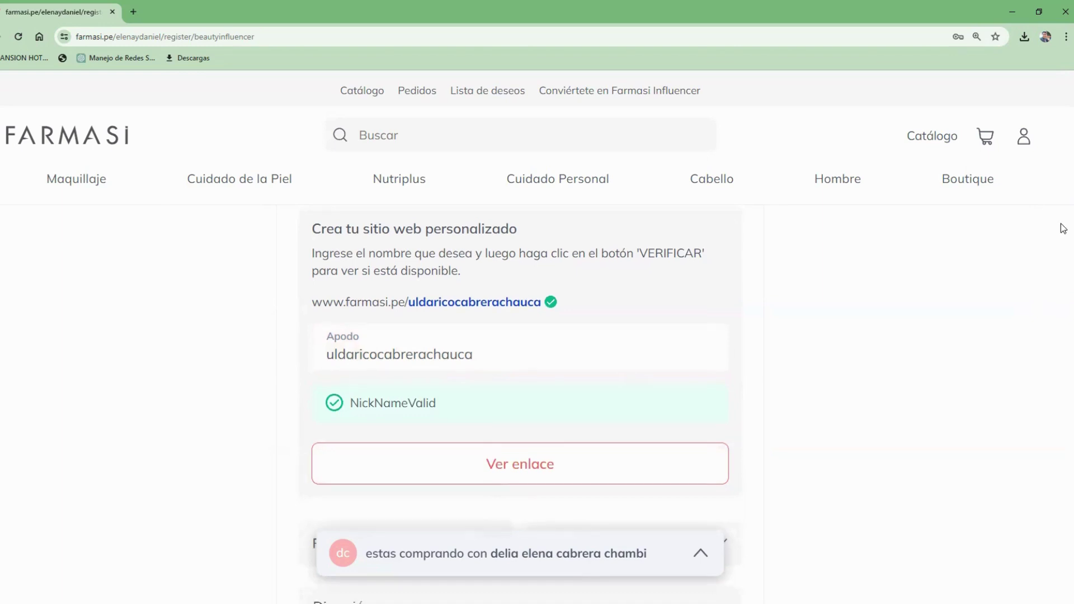
{"action": "scroll", "coordinate": [1063, 255], "scroll_direction": "down", "scroll_amount": 3}
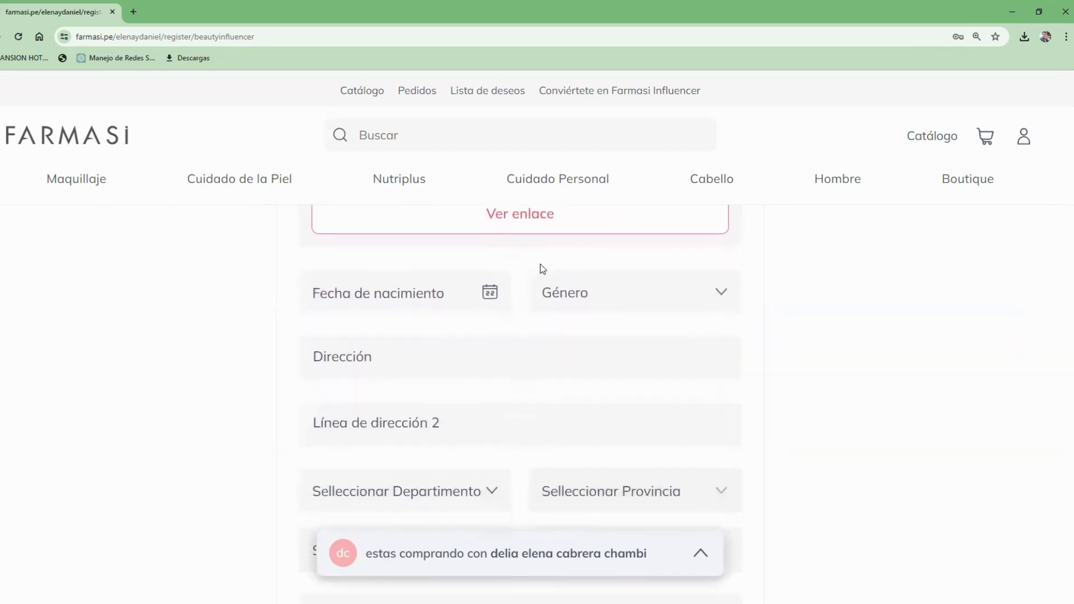
{"action": "left_click", "coordinate": [490, 301]}
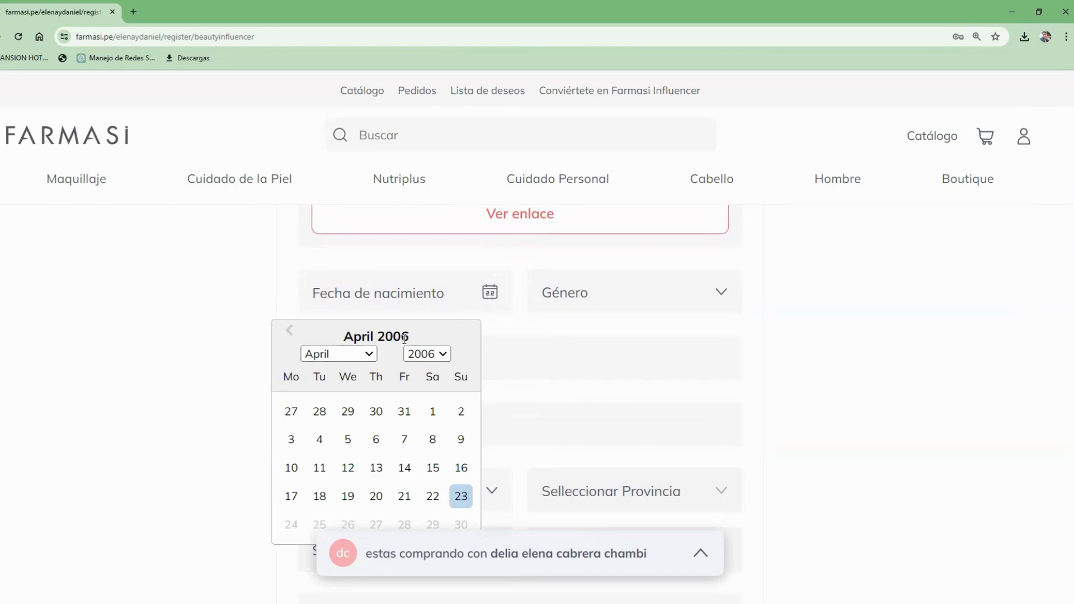
{"action": "left_click", "coordinate": [440, 354]}
{"action": "left_click_drag", "start_coordinate": [451, 304], "coordinate": [451, 205]}
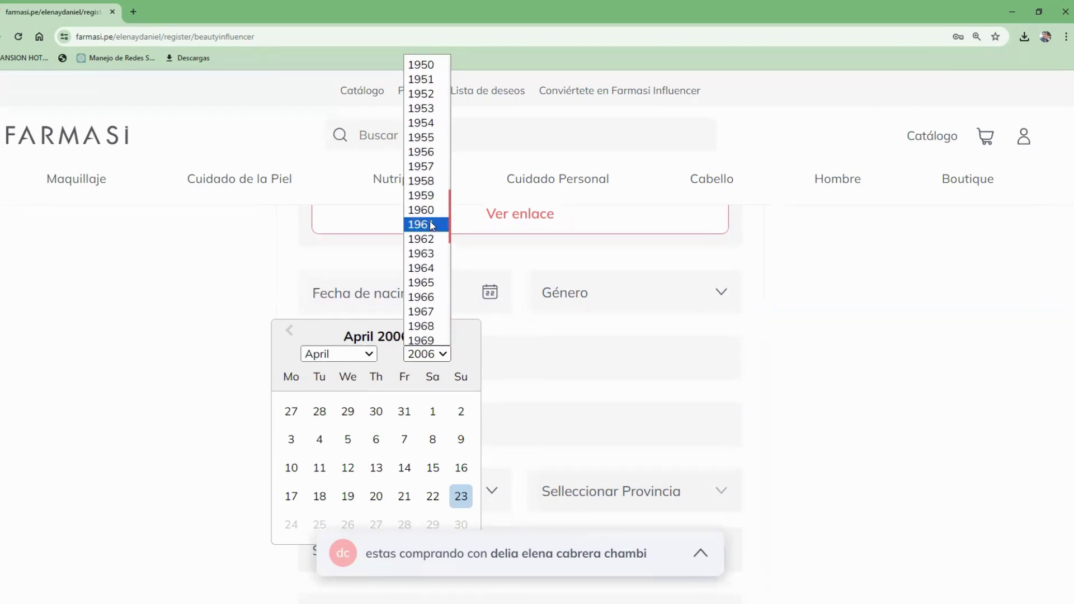
{"action": "left_click", "coordinate": [426, 269]}
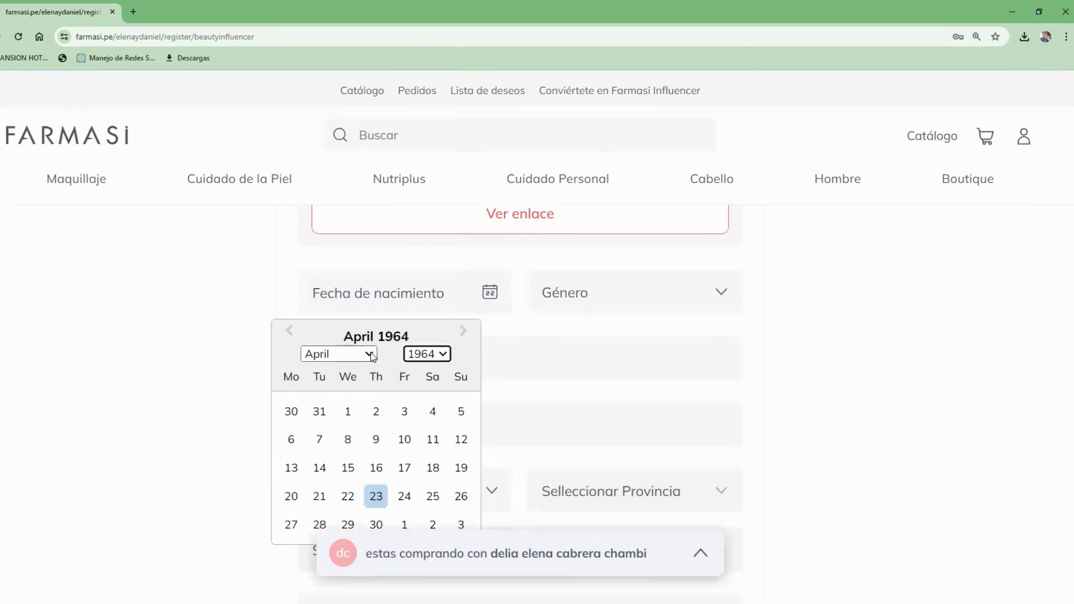
{"action": "left_click", "coordinate": [371, 355]}
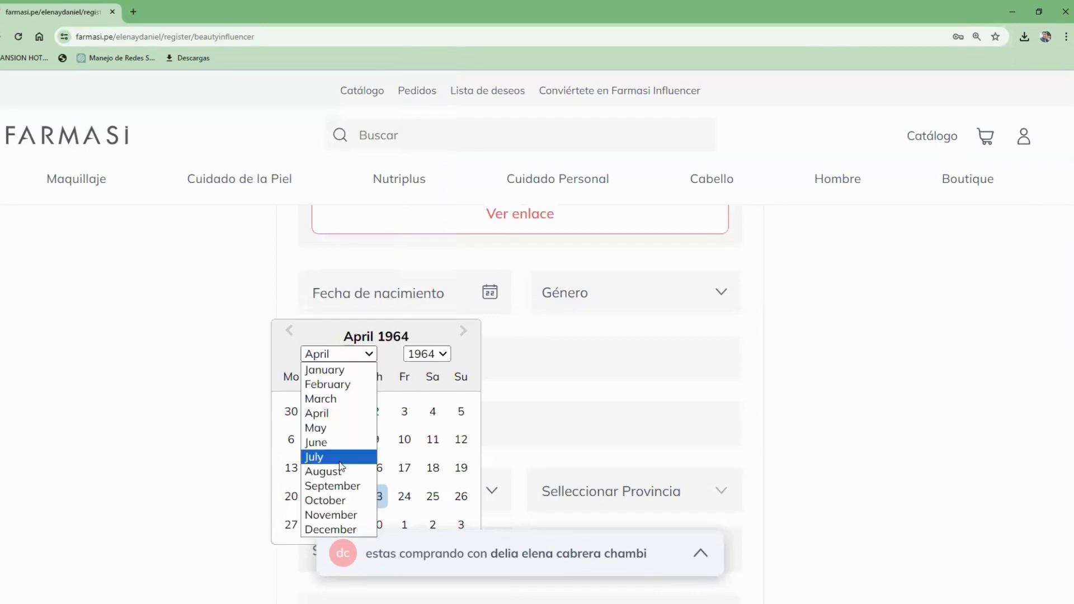
{"action": "left_click", "coordinate": [337, 514]}
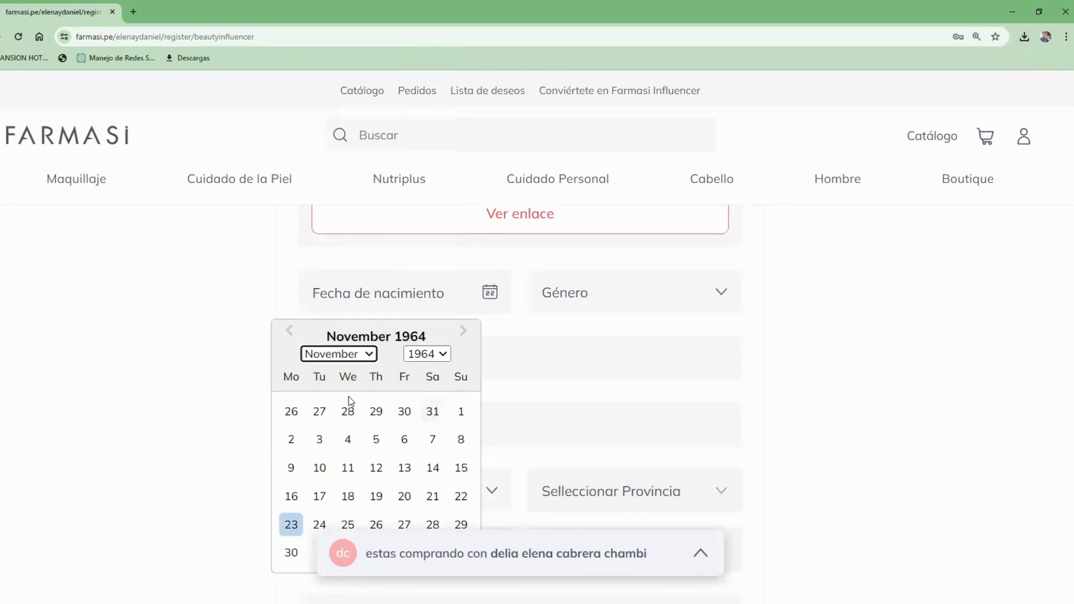
{"action": "left_click", "coordinate": [373, 439]}
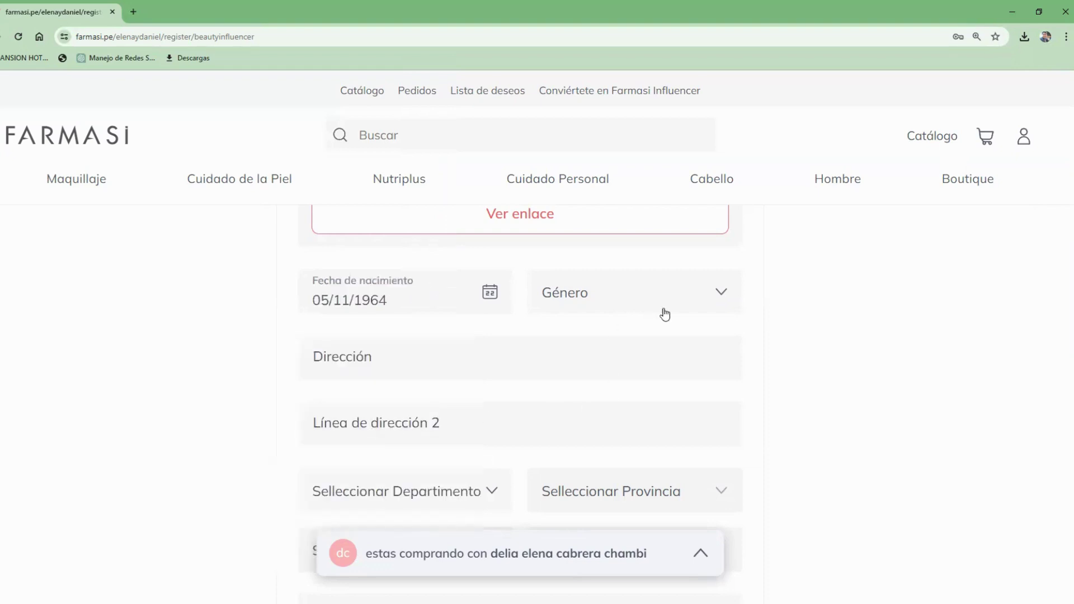
{"action": "left_click", "coordinate": [700, 308]}
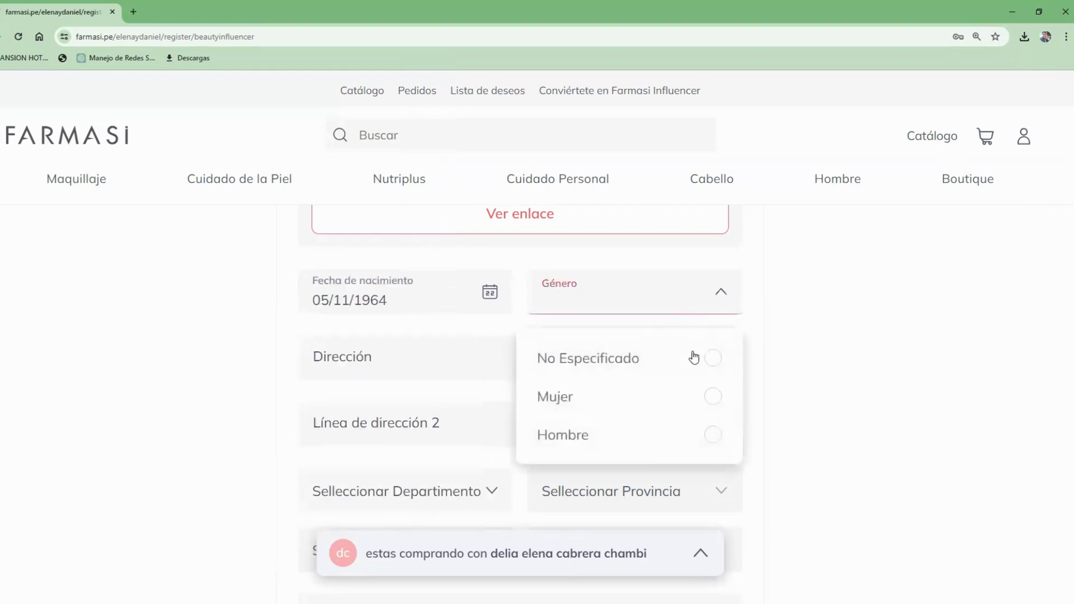
Step: Set Género to Hombre and enter the street address in Dirección
{"action": "left_click", "coordinate": [708, 440]}
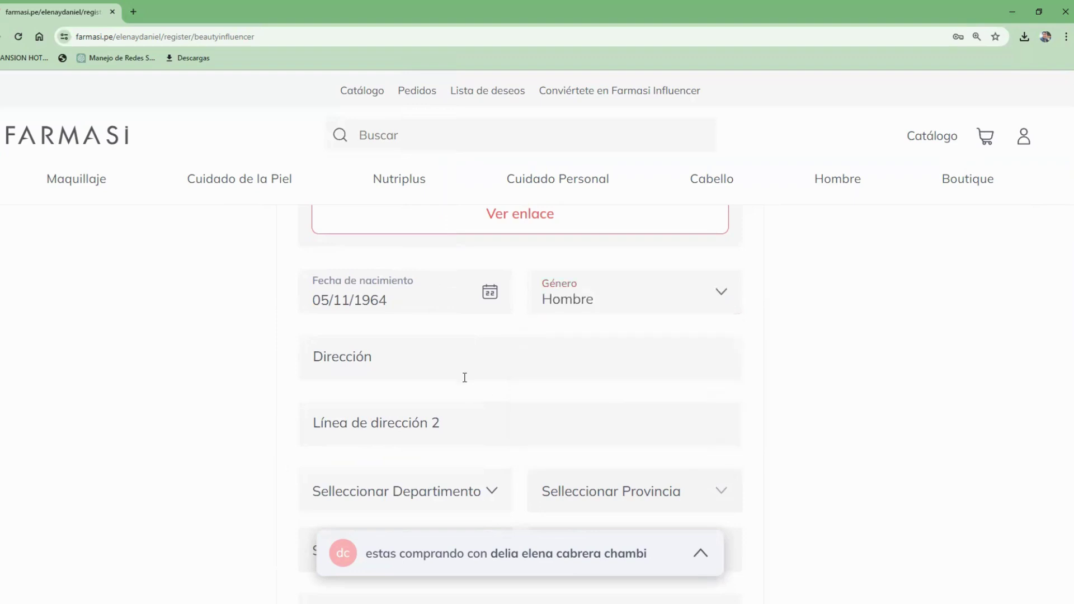
{"action": "left_click", "coordinate": [440, 347]}
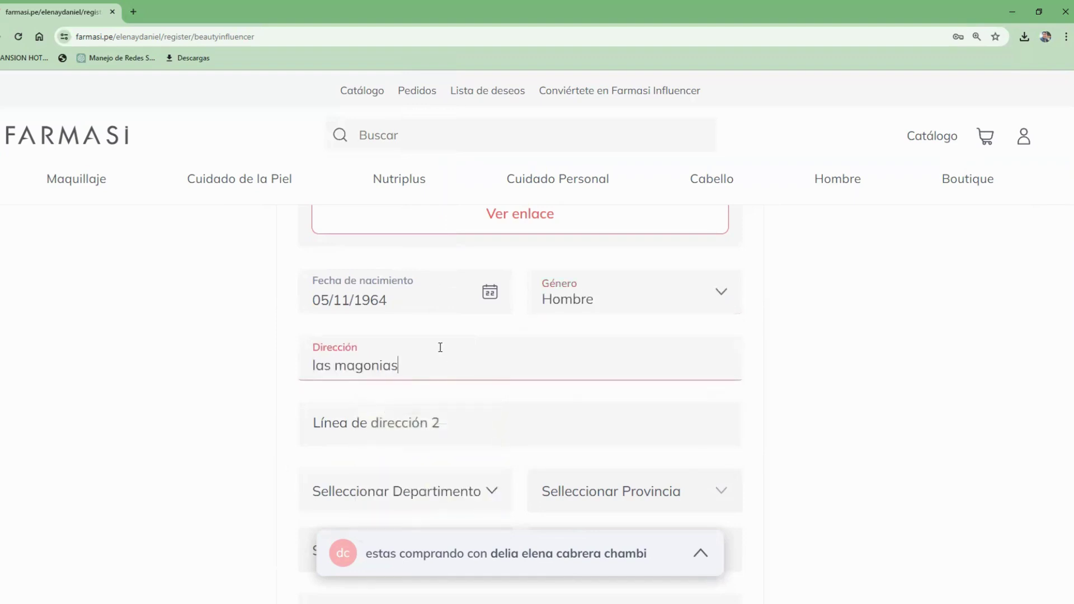
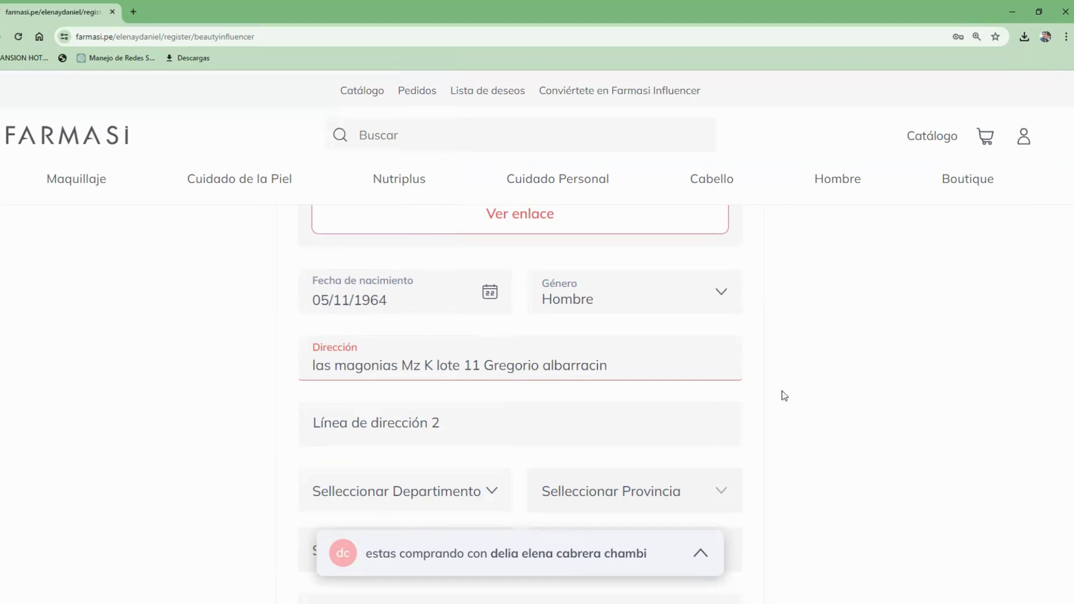
Step: Enter directions to the home in Línea de dirección 2
{"action": "scroll", "coordinate": [1062, 255], "scroll_direction": "down", "scroll_amount": 2}
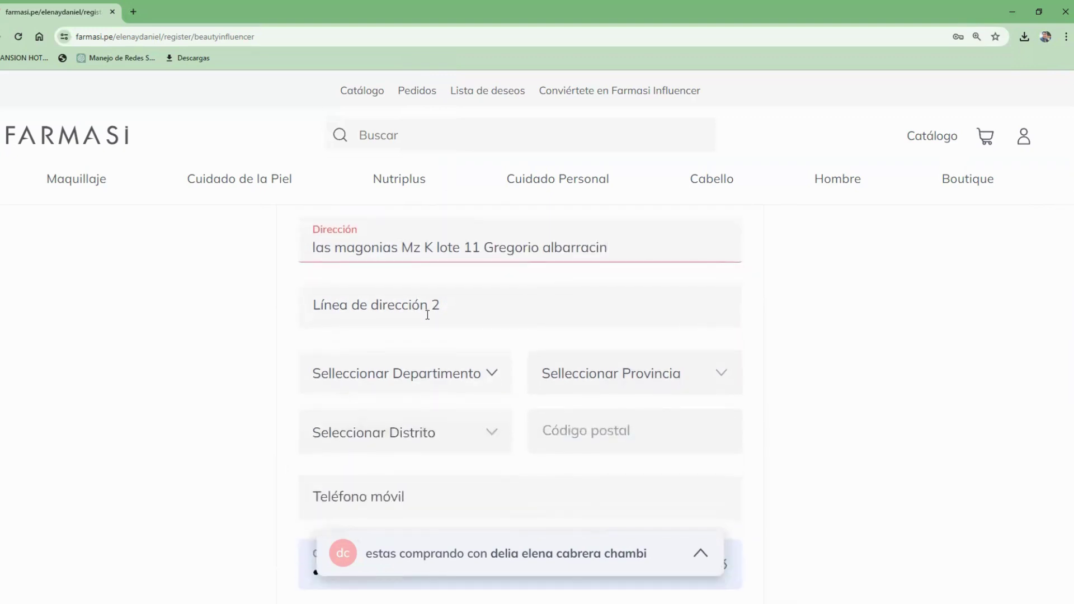
{"action": "left_click", "coordinate": [394, 323]}
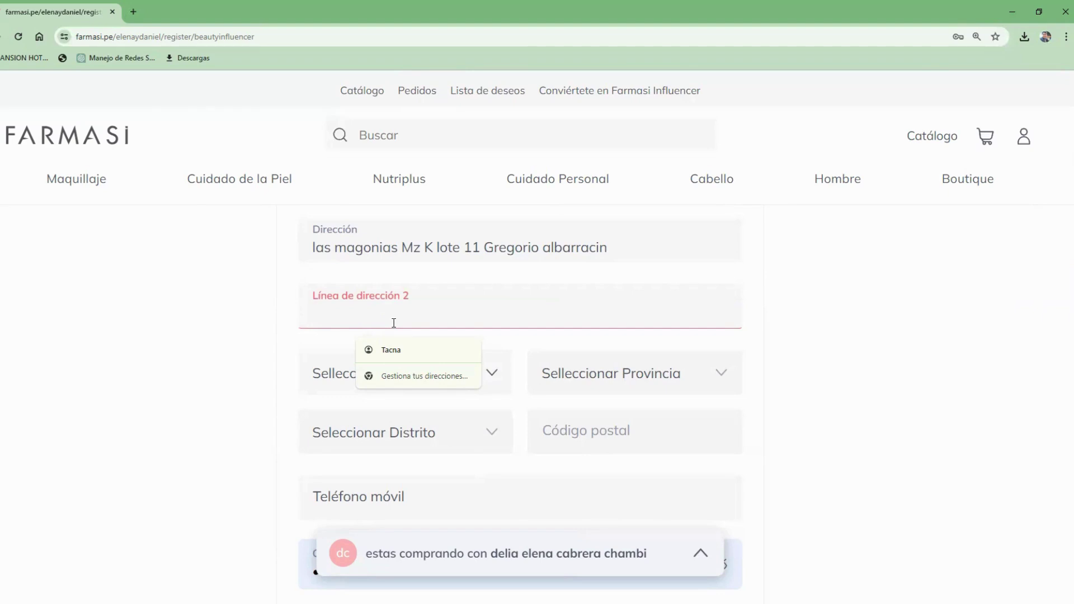
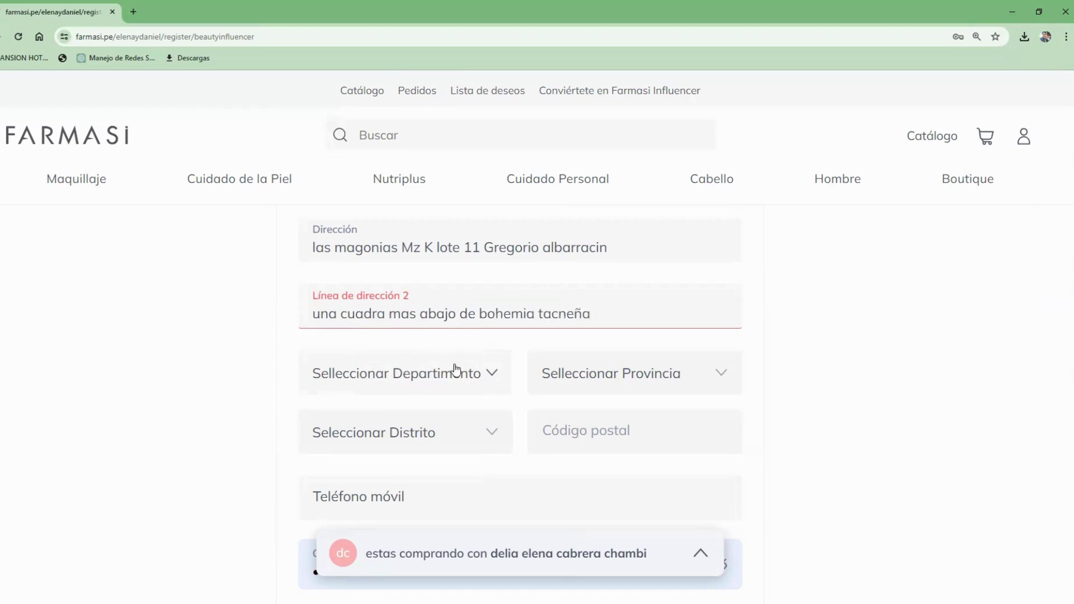
{"action": "left_click", "coordinate": [487, 380]}
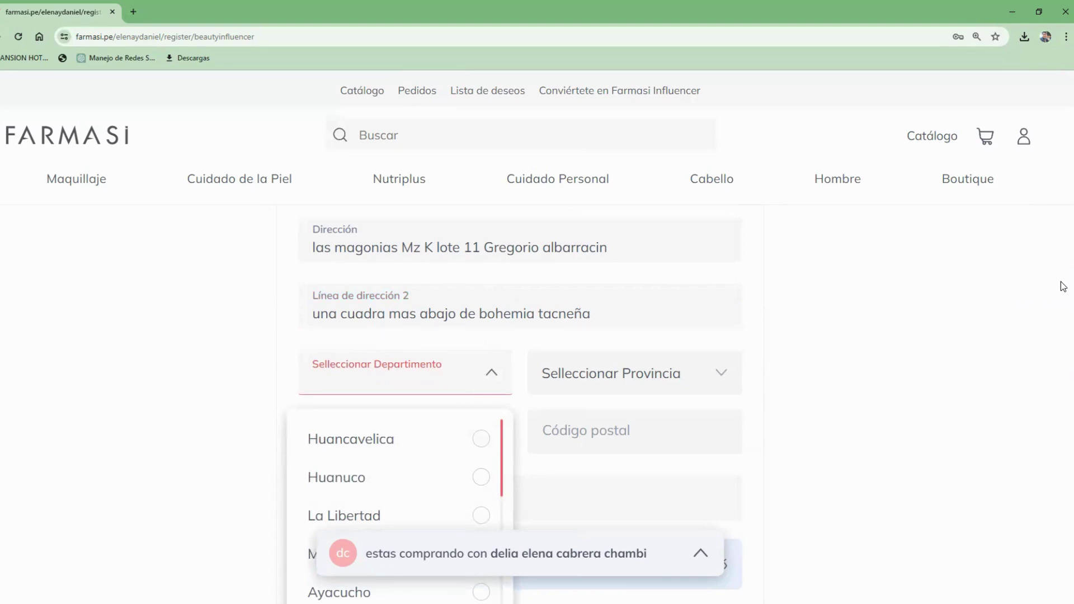
Step: Choose department Tacna, province Tacna and district Coronel Gregorio Albarracin Lanchipa
{"action": "scroll", "coordinate": [1062, 287], "scroll_direction": "down", "scroll_amount": 3}
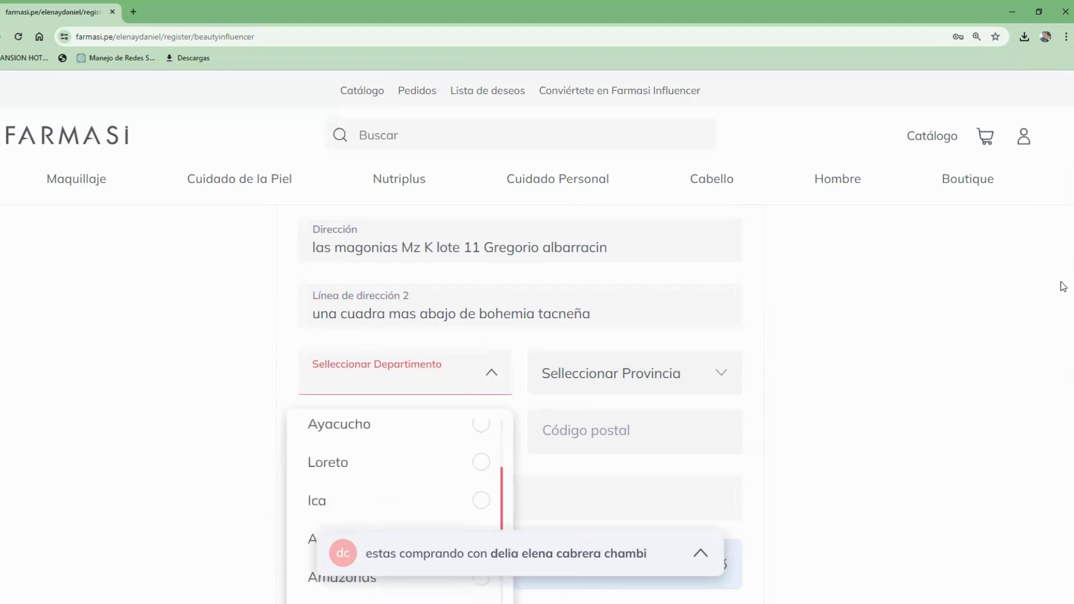
{"action": "left_click", "coordinate": [1062, 315]}
{"action": "scroll", "coordinate": [1062, 358], "scroll_direction": "down", "scroll_amount": 4}
{"action": "scroll", "coordinate": [1063, 341], "scroll_direction": "up", "scroll_amount": 2}
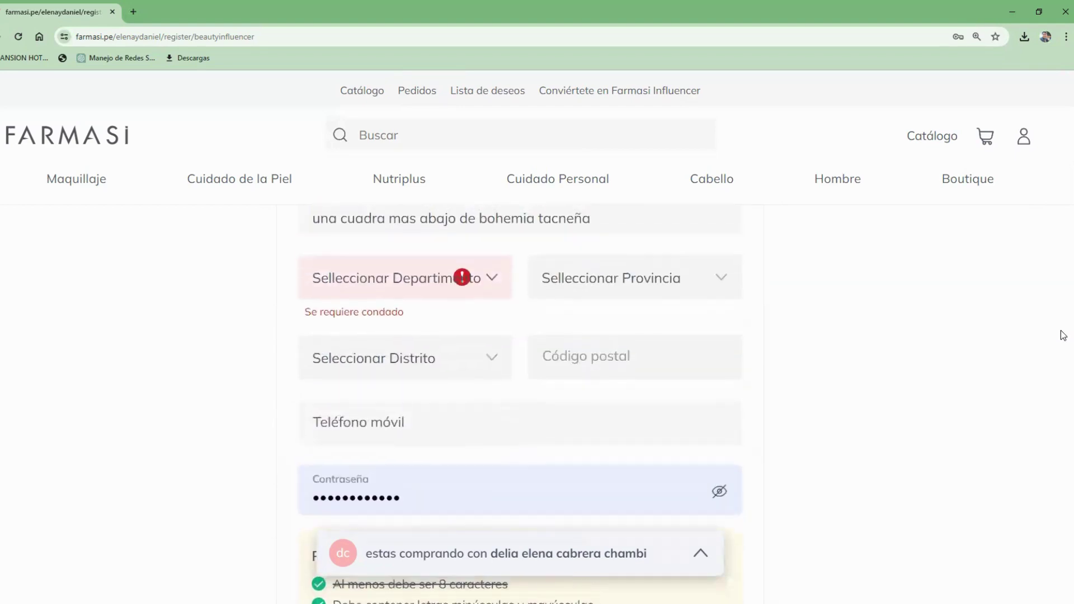
{"action": "left_click", "coordinate": [483, 291]}
{"action": "scroll", "coordinate": [484, 291], "scroll_direction": "down", "scroll_amount": 5}
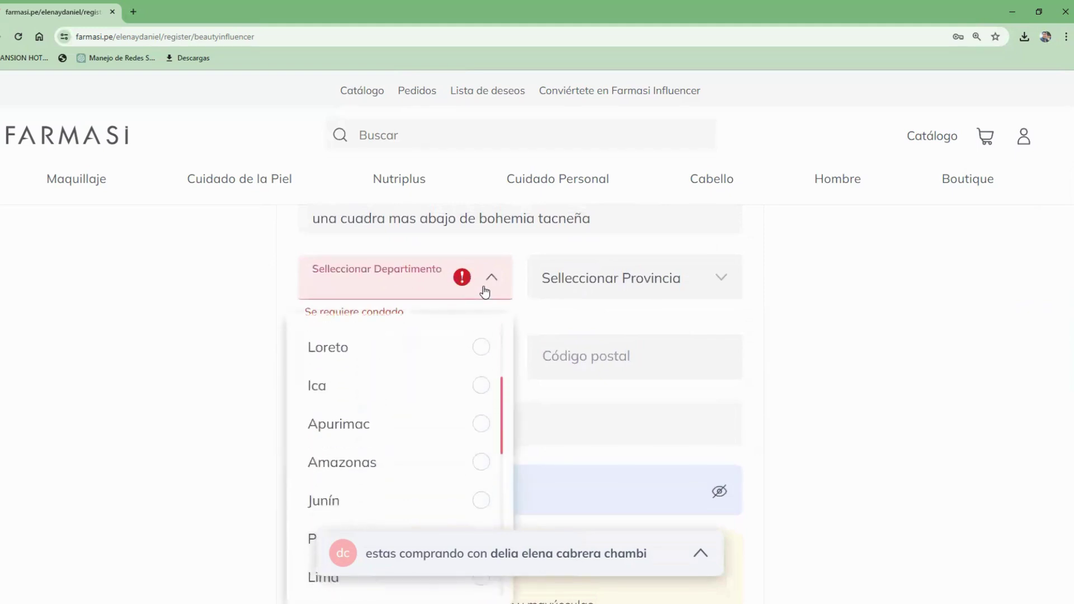
{"action": "scroll", "coordinate": [485, 291], "scroll_direction": "down", "scroll_amount": 2}
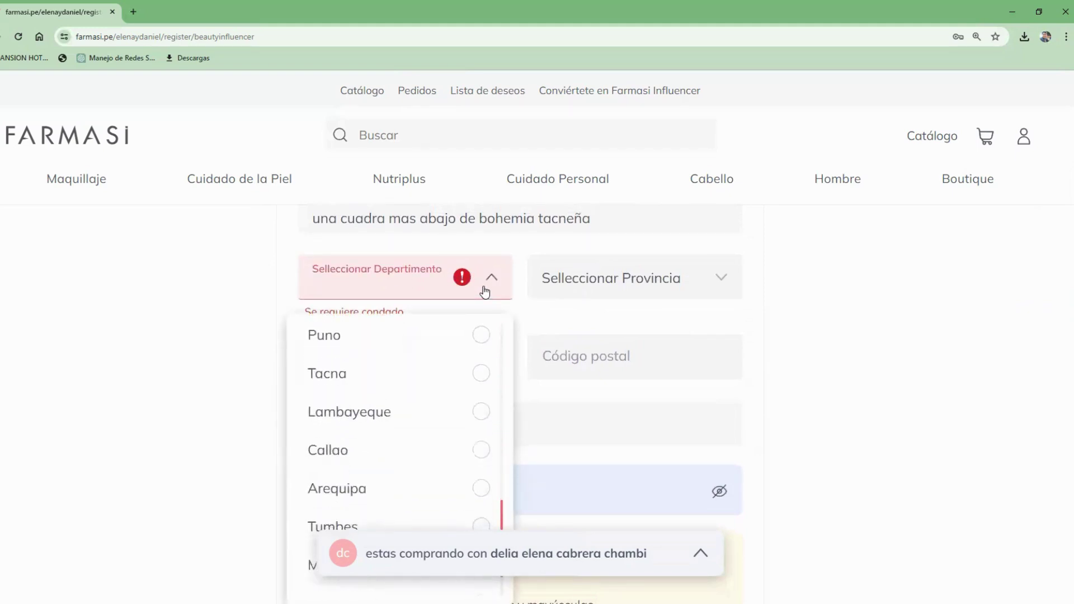
{"action": "key", "text": "Return"}
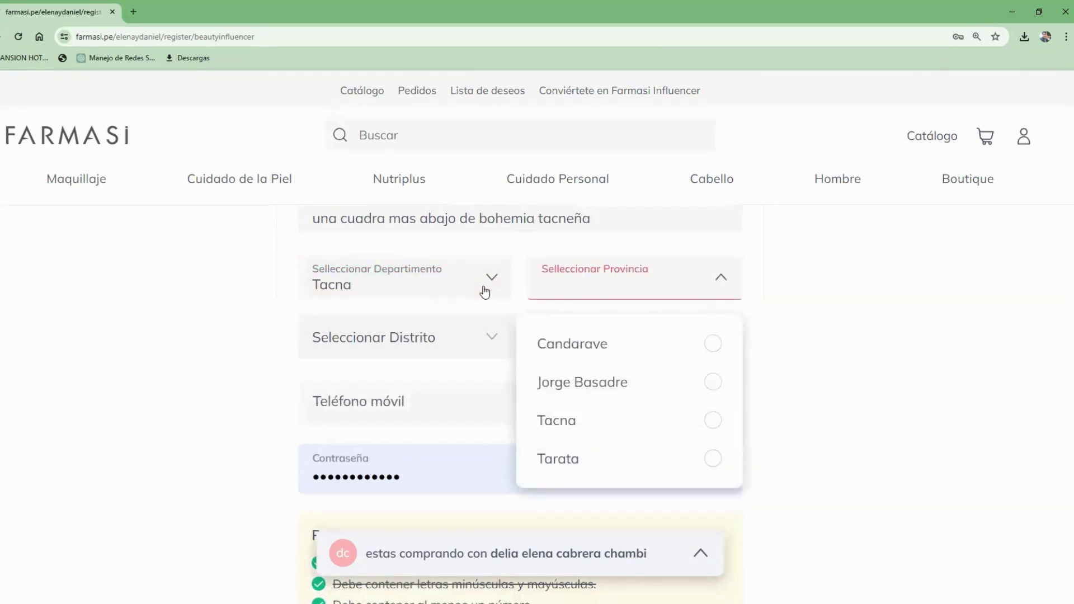
{"action": "key", "text": "Return"}
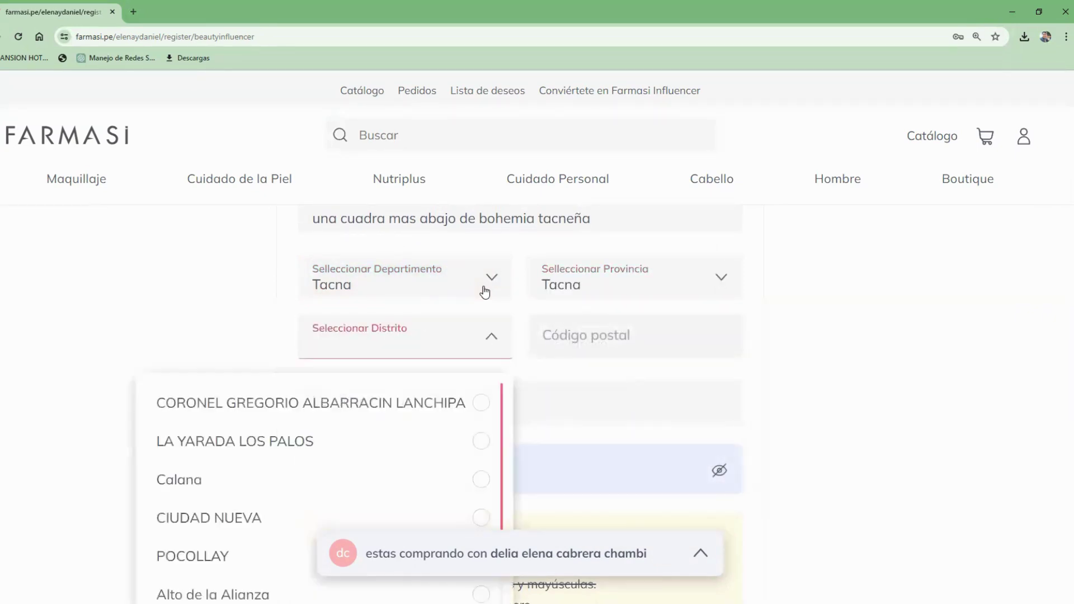
{"action": "key", "text": "Return"}
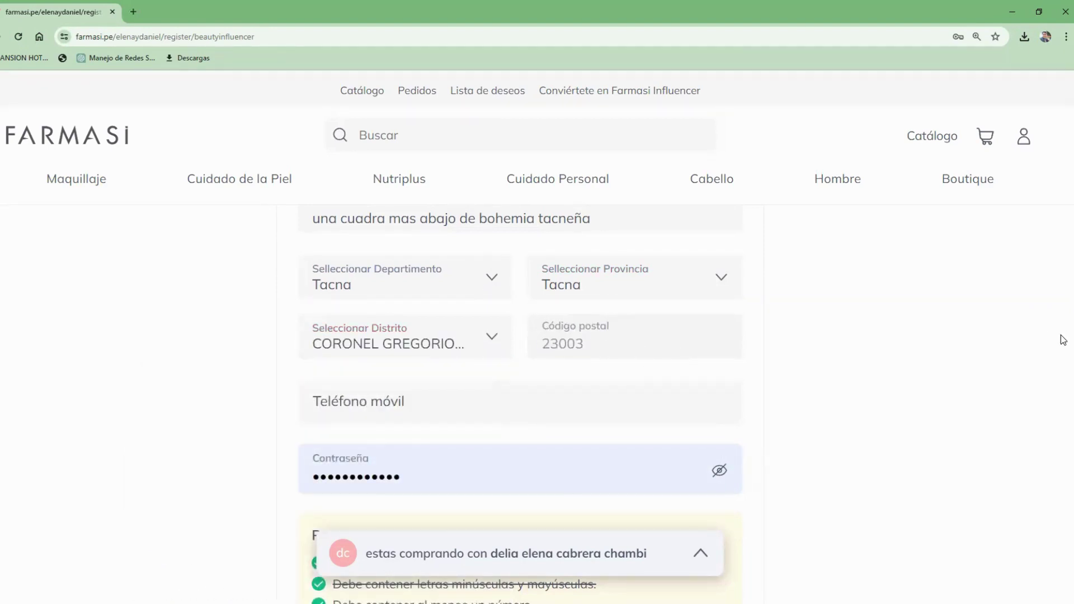
{"action": "scroll", "coordinate": [1063, 344], "scroll_direction": "down", "scroll_amount": 3}
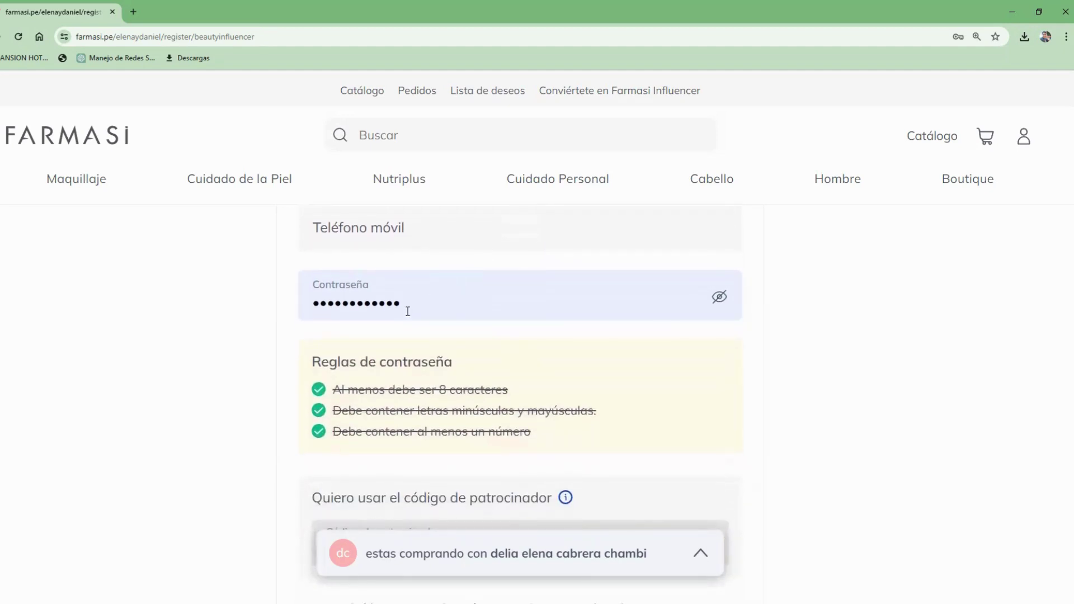
Step: Clear the existing Contraseña entry and dismiss the saved-password suggestions
{"action": "double_click", "coordinate": [408, 309]}
{"action": "key", "text": "BackSpace"}
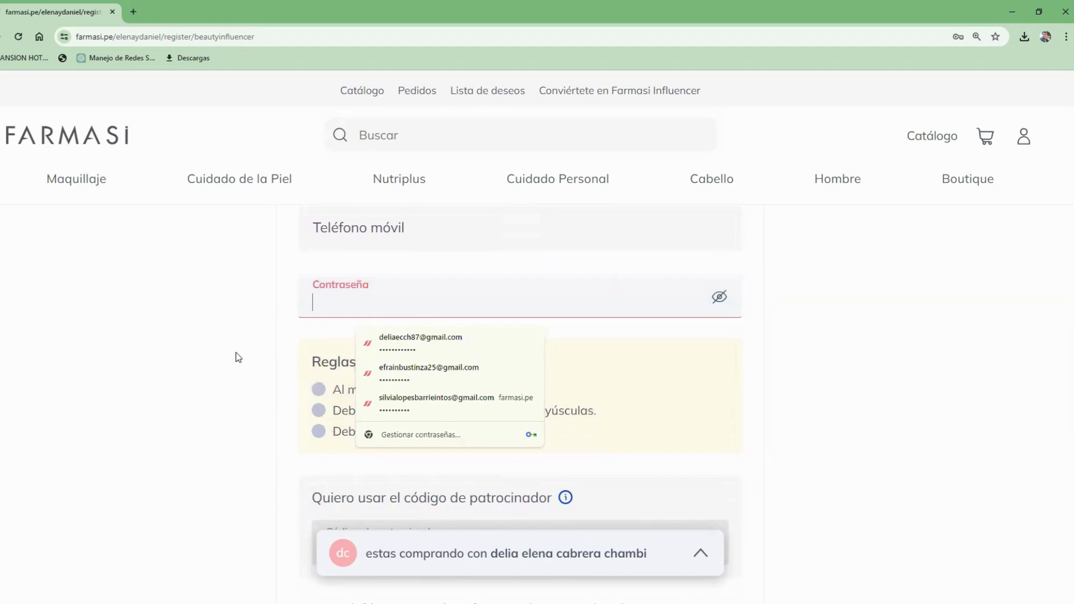
{"action": "left_click", "coordinate": [236, 356]}
{"action": "left_click", "coordinate": [372, 293]}
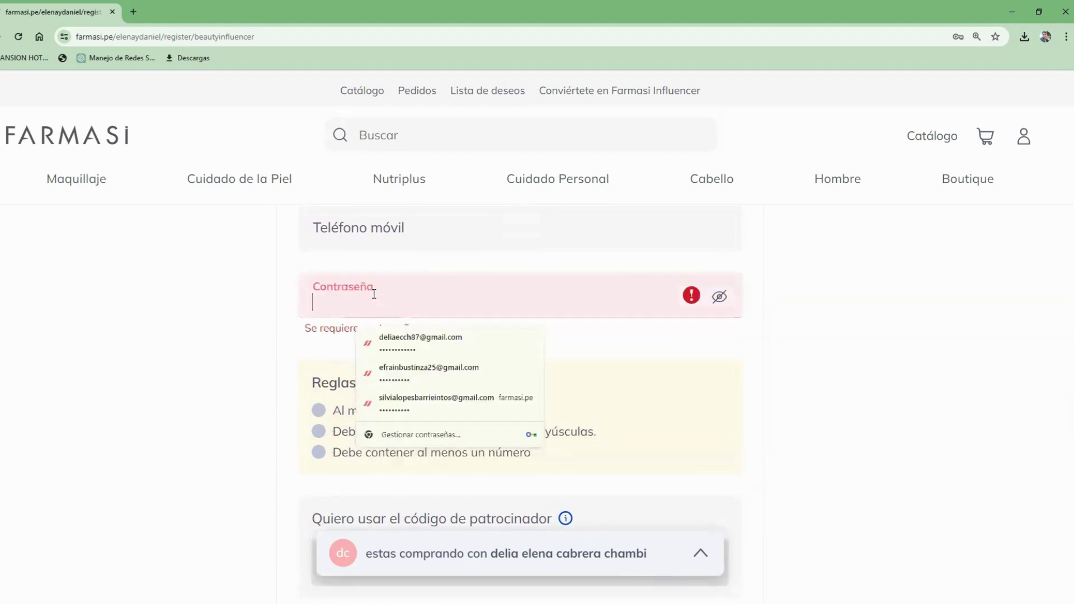
{"action": "left_click", "coordinate": [577, 377]}
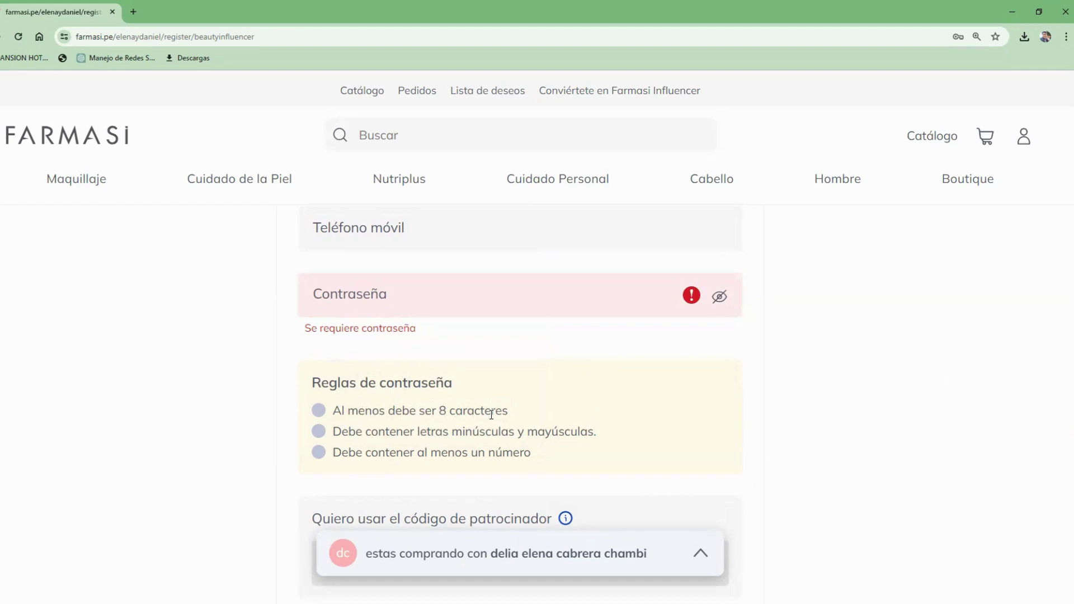
{"action": "scroll", "coordinate": [1063, 381], "scroll_direction": "up", "scroll_amount": 2}
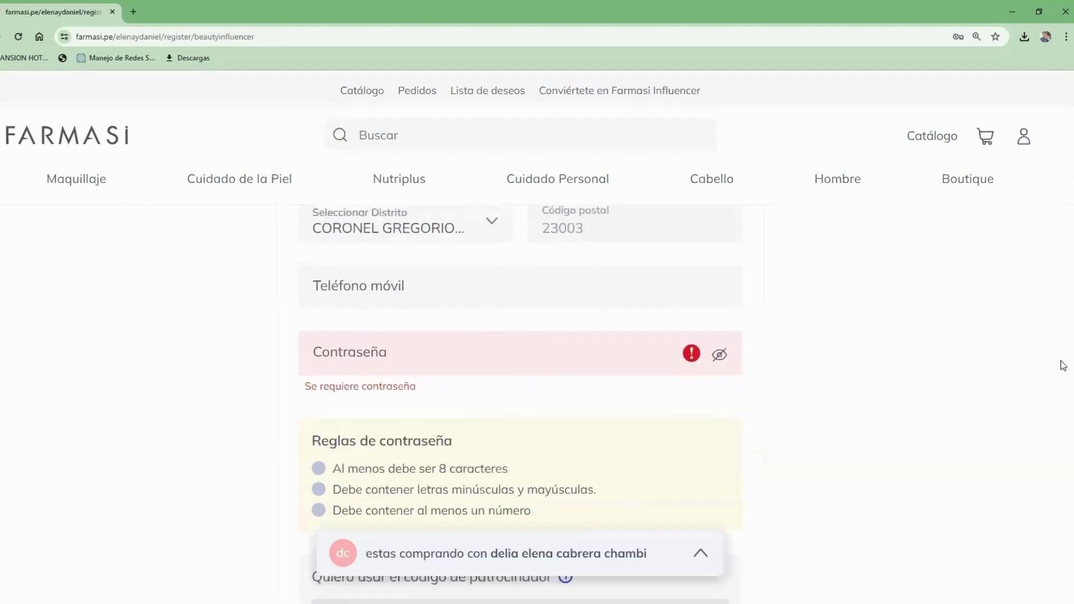
Step: Enter the mobile phone number and a new password meeting all three rules
{"action": "left_click", "coordinate": [422, 332]}
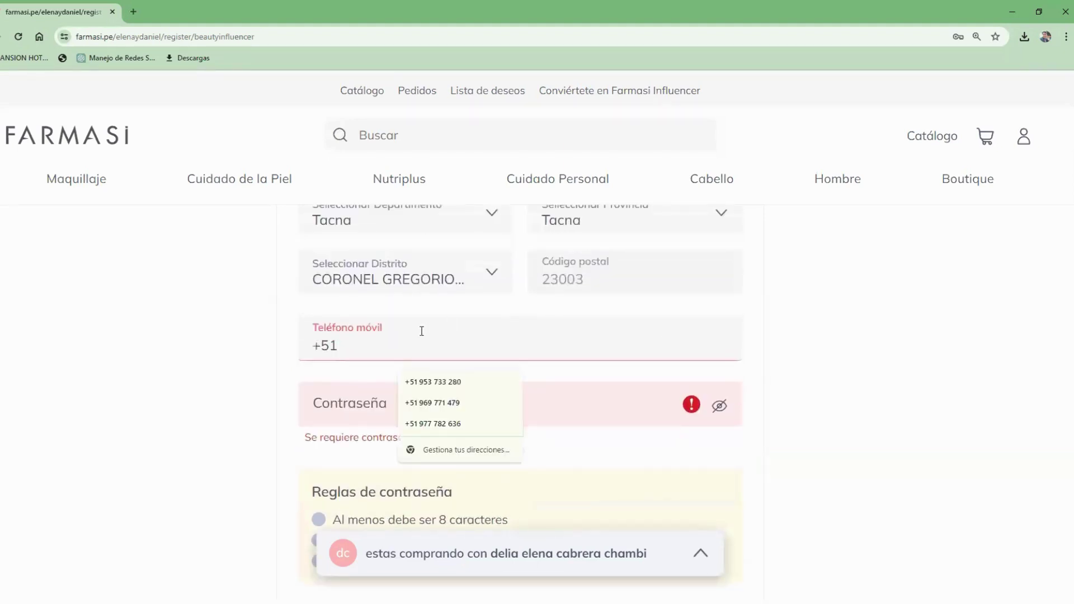
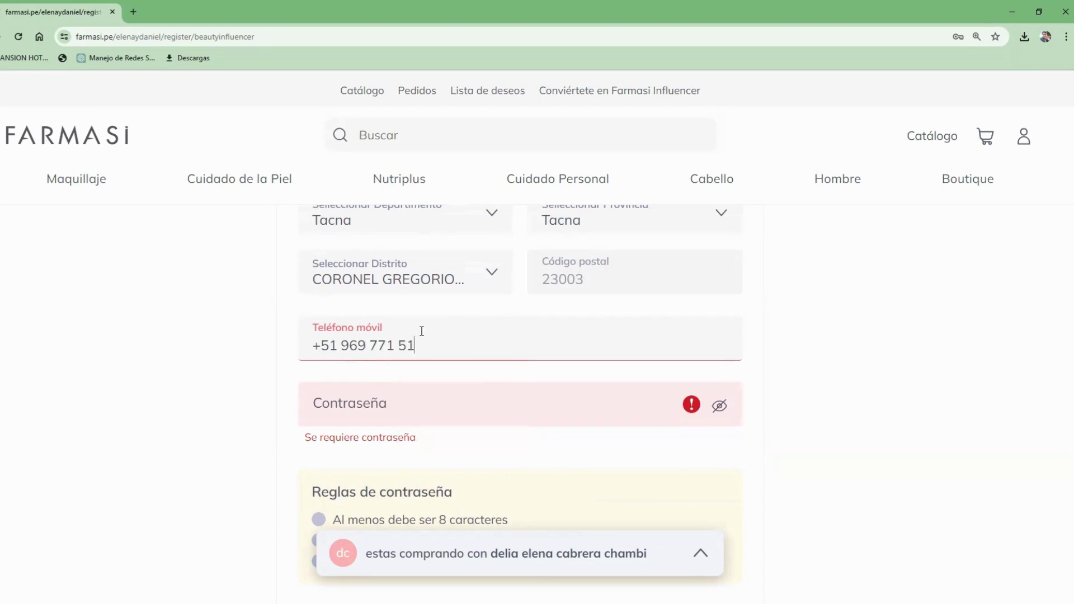
{"action": "left_click", "coordinate": [388, 392]}
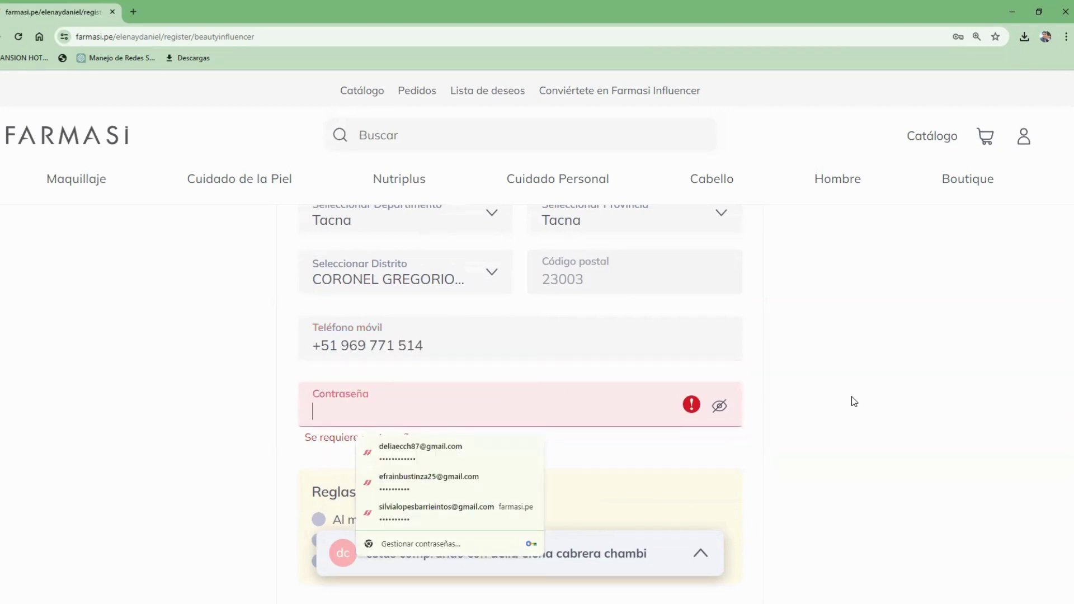
{"action": "type", "text": "abc"}
{"action": "key", "text": "BackSpace"}
{"action": "key", "text": "BackSpace"}
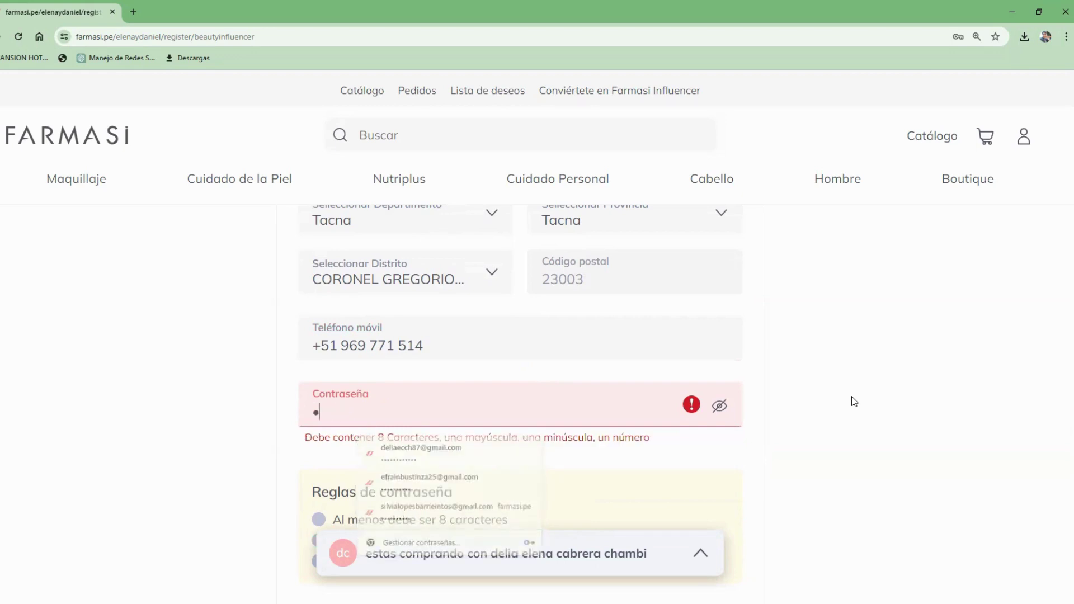
{"action": "type", "text": "********"}
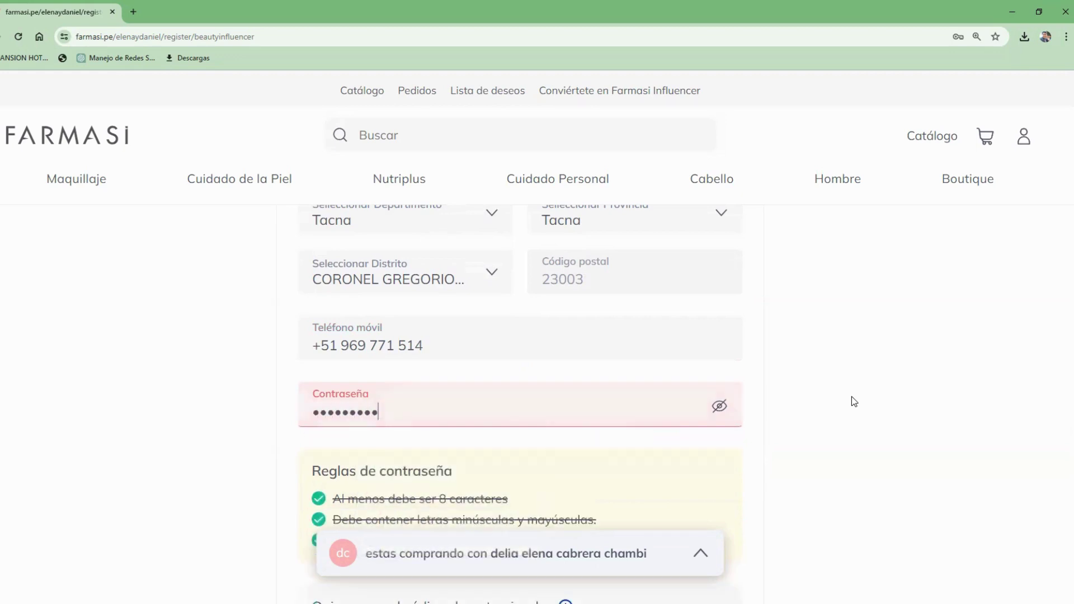
{"action": "type", "text": "***"}
{"action": "left_click", "coordinate": [1062, 343]}
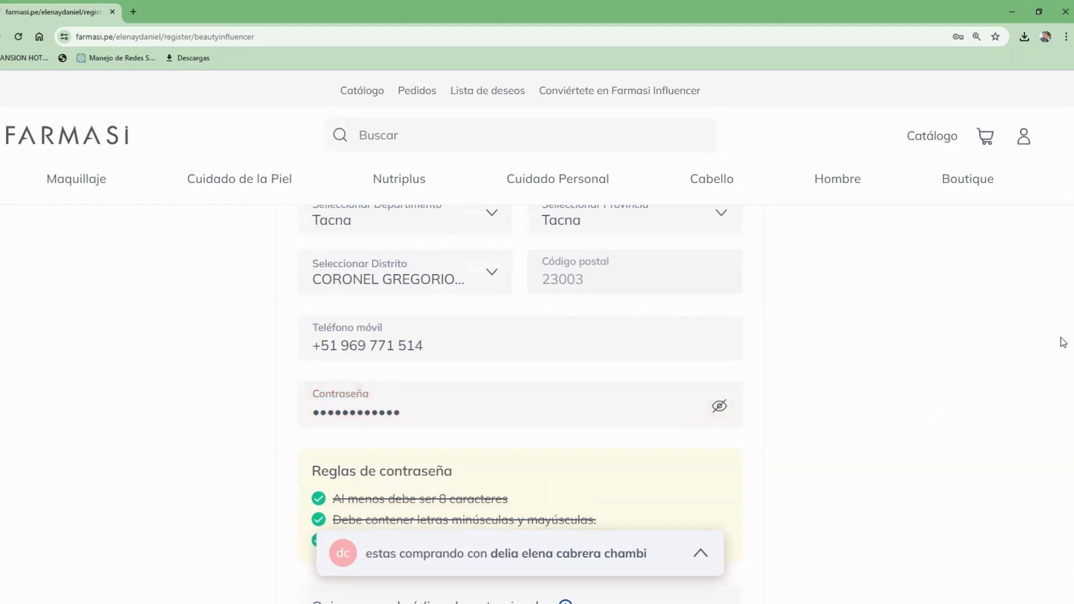
{"action": "scroll", "coordinate": [1063, 353], "scroll_direction": "down", "scroll_amount": 1}
Step: Tick the terms and privacy policy, BI agreement terms, and SMS/Email promotions checkboxes
{"action": "scroll", "coordinate": [1062, 358], "scroll_direction": "down", "scroll_amount": 3}
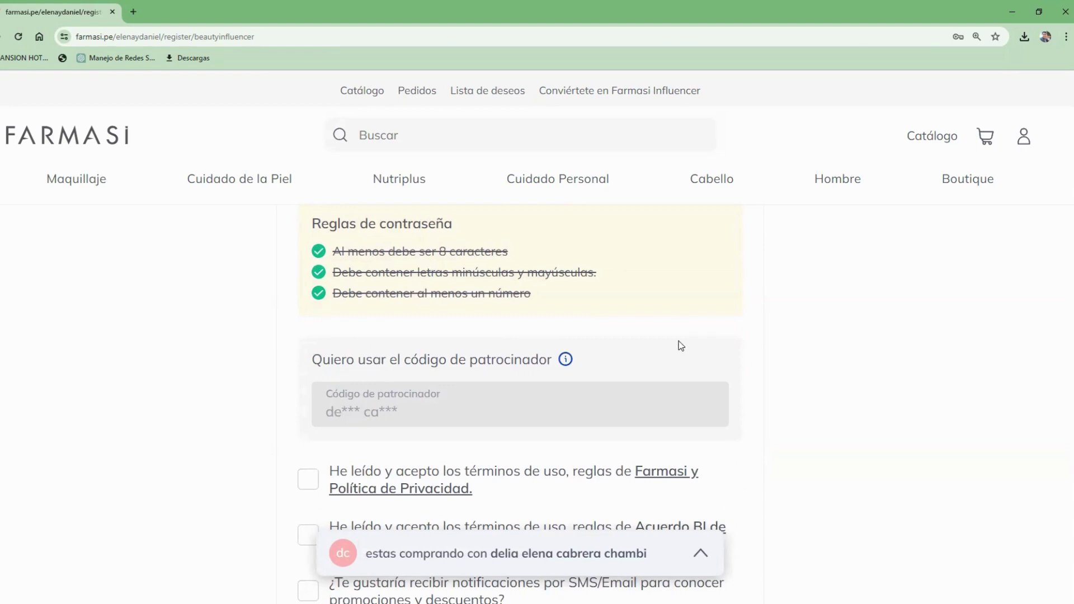
{"action": "scroll", "coordinate": [1062, 380], "scroll_direction": "down", "scroll_amount": 1}
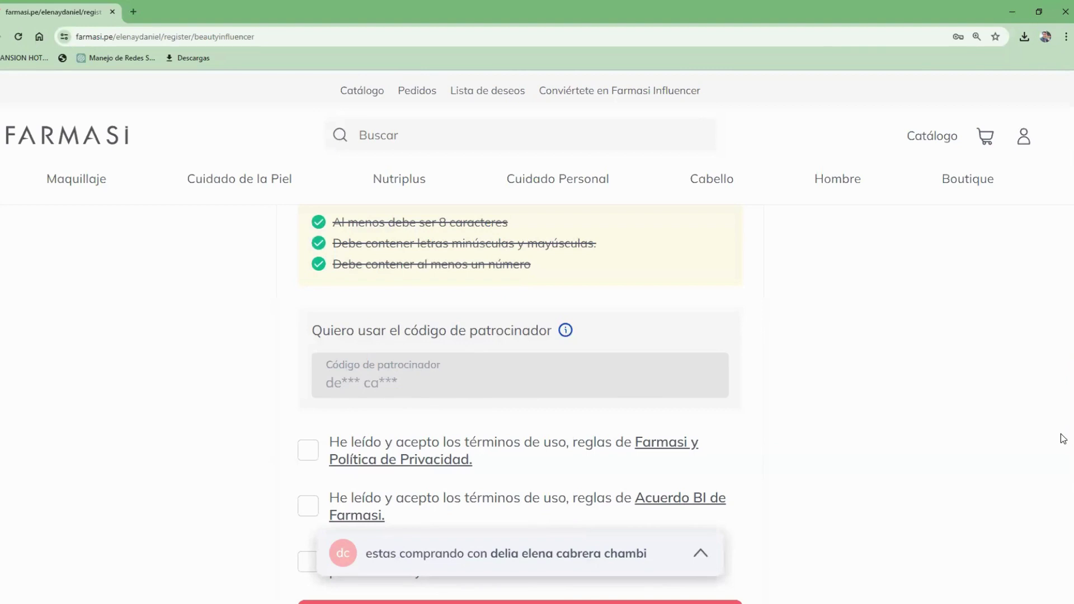
{"action": "scroll", "coordinate": [1062, 436], "scroll_direction": "down", "scroll_amount": 2}
{"action": "left_click", "coordinate": [307, 323]}
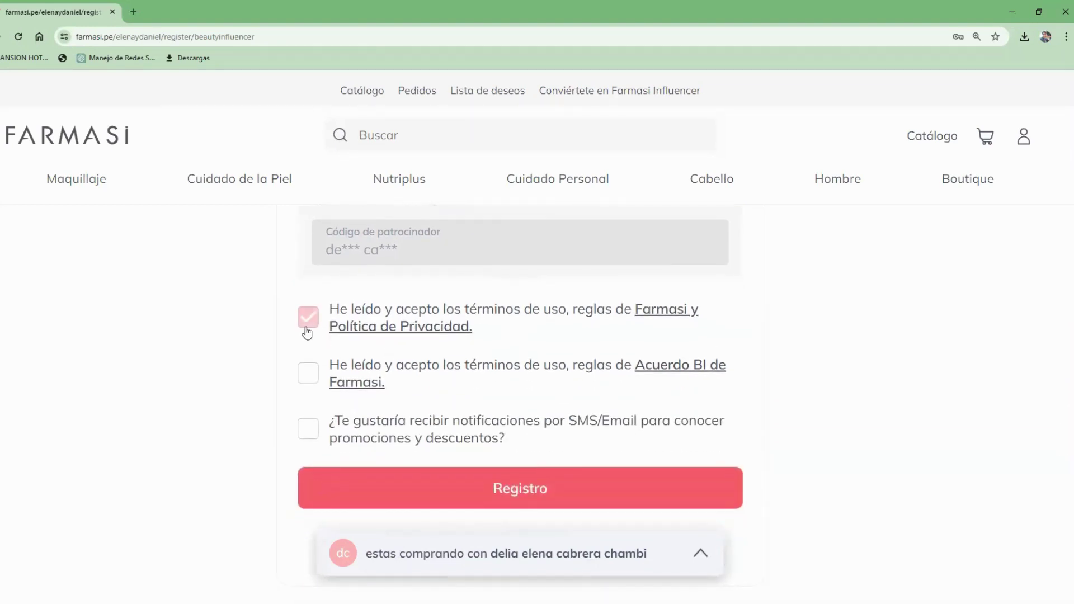
{"action": "left_click", "coordinate": [306, 385]}
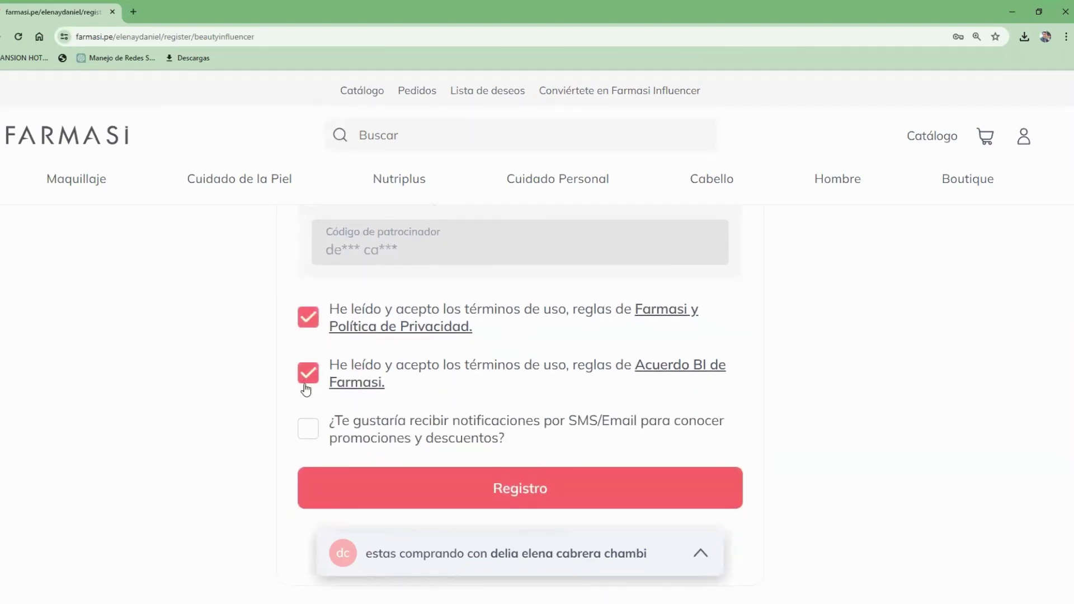
{"action": "left_click", "coordinate": [308, 435]}
{"action": "scroll", "coordinate": [1044, 458], "scroll_direction": "down", "scroll_amount": 1}
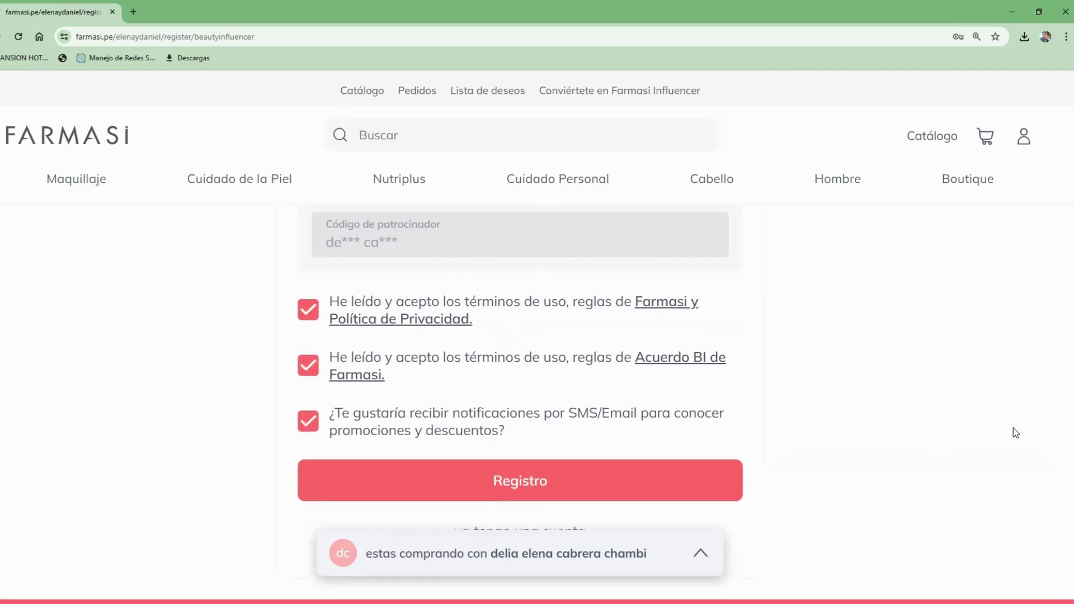
{"action": "scroll", "coordinate": [1062, 450], "scroll_direction": "down", "scroll_amount": 2}
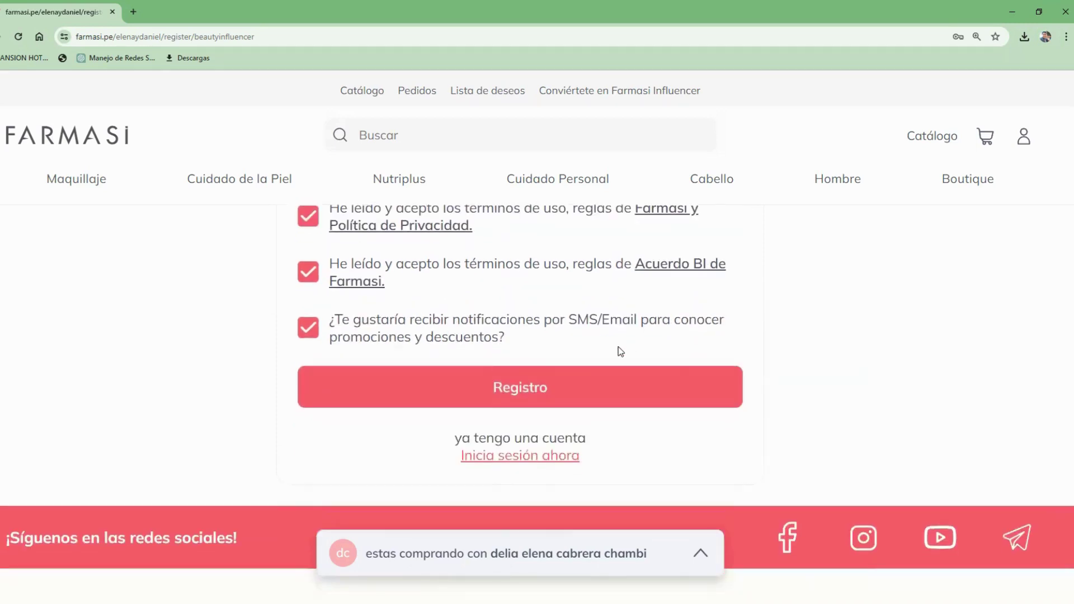
Step: Submit the form with Registro, then choose Nunca so Chrome never saves the password
{"action": "left_click", "coordinate": [512, 393]}
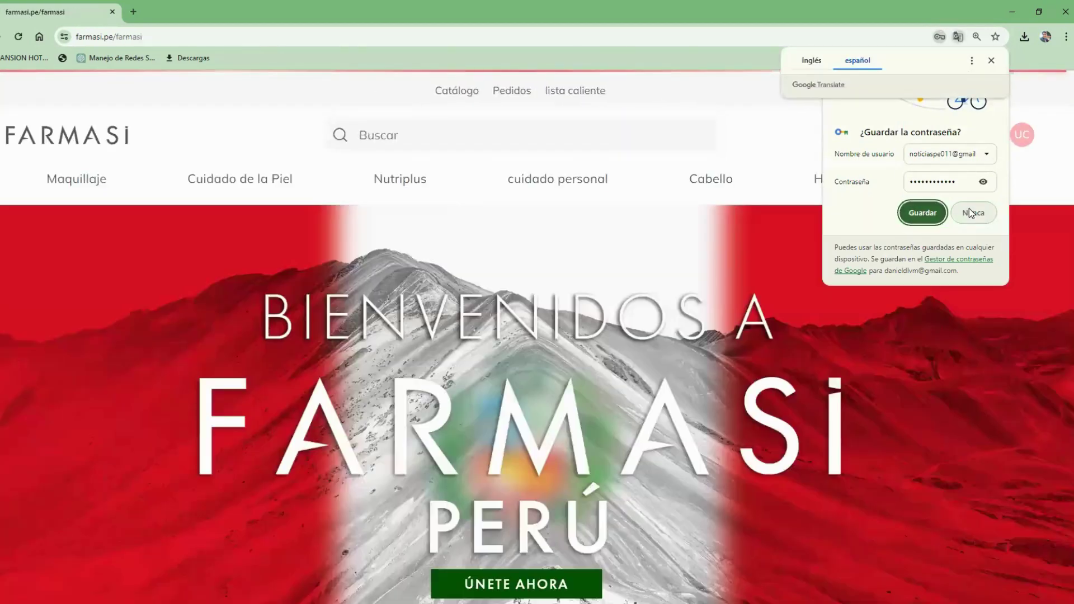
{"action": "left_click", "coordinate": [970, 211]}
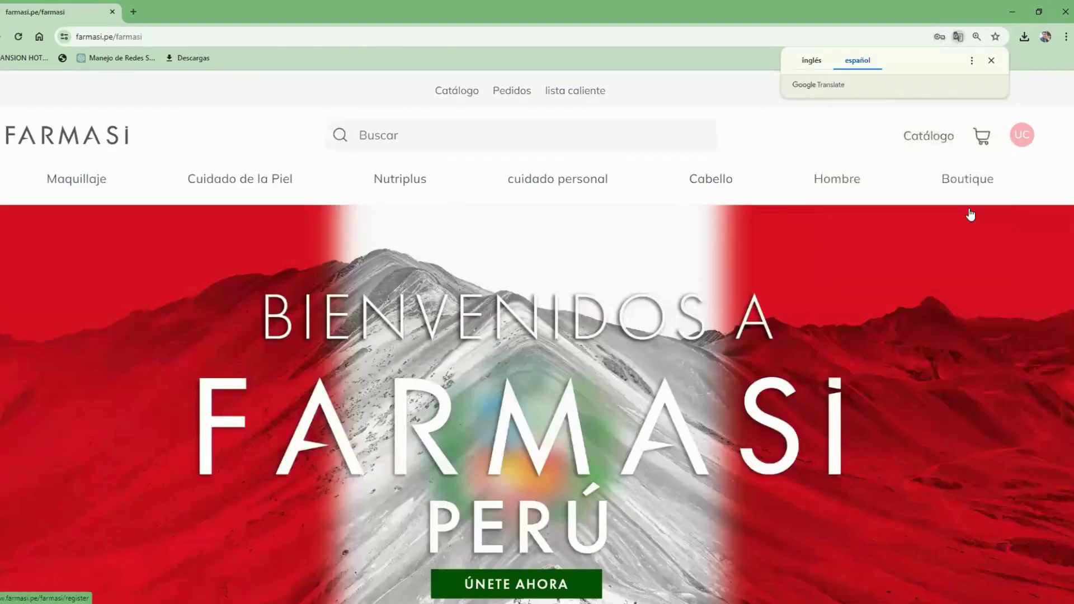